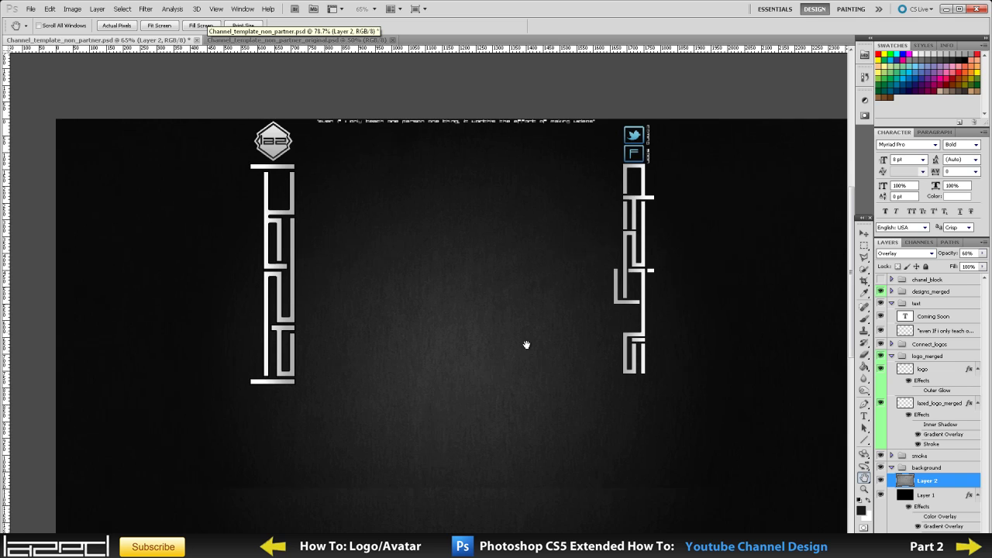
Step: Turn on the chanel_block group to overlay the red-bordered column, grey bar and box on the background
left_click_drag(543, 349, 512, 349)
scroll(463, 372, "down", 1)
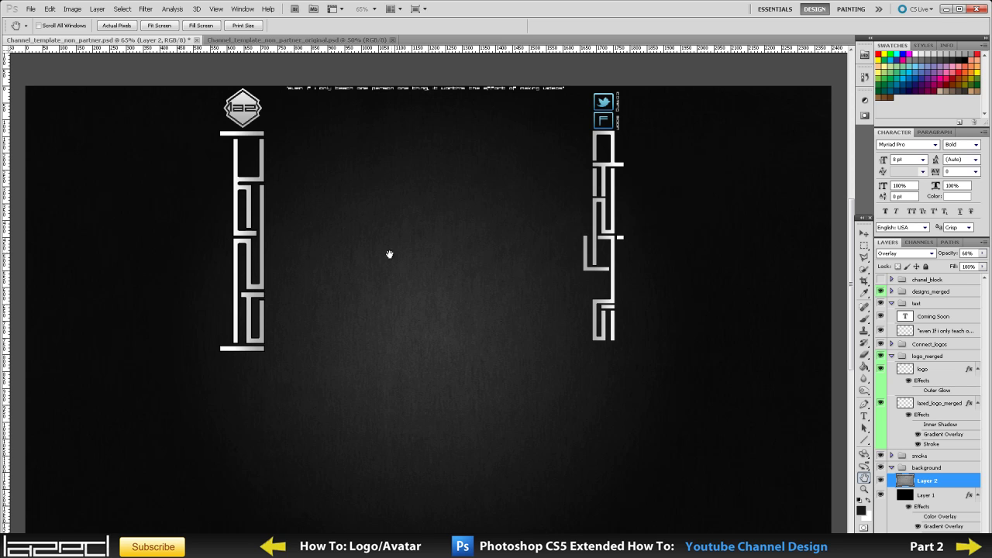
scroll(820, 357, "up", 1)
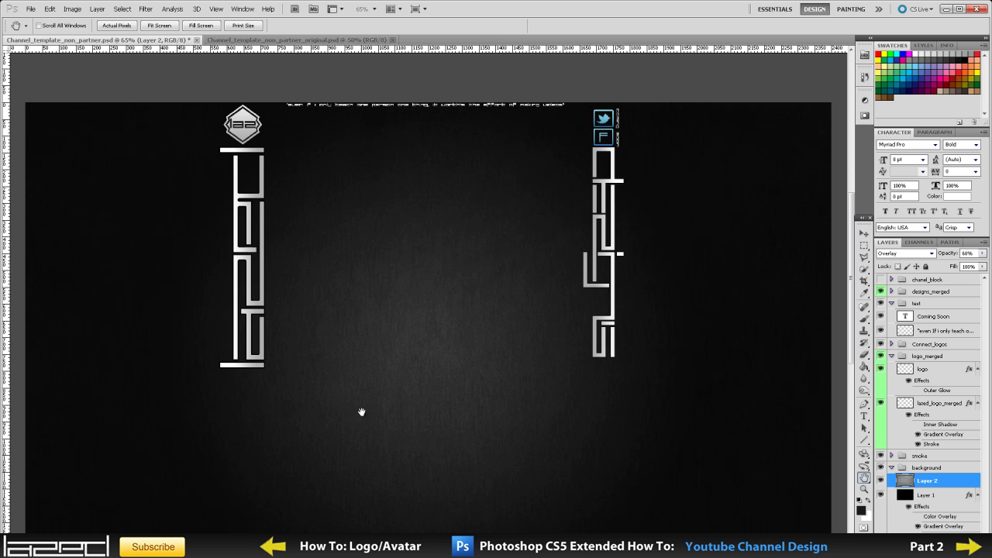
scroll(392, 365, "down", 2)
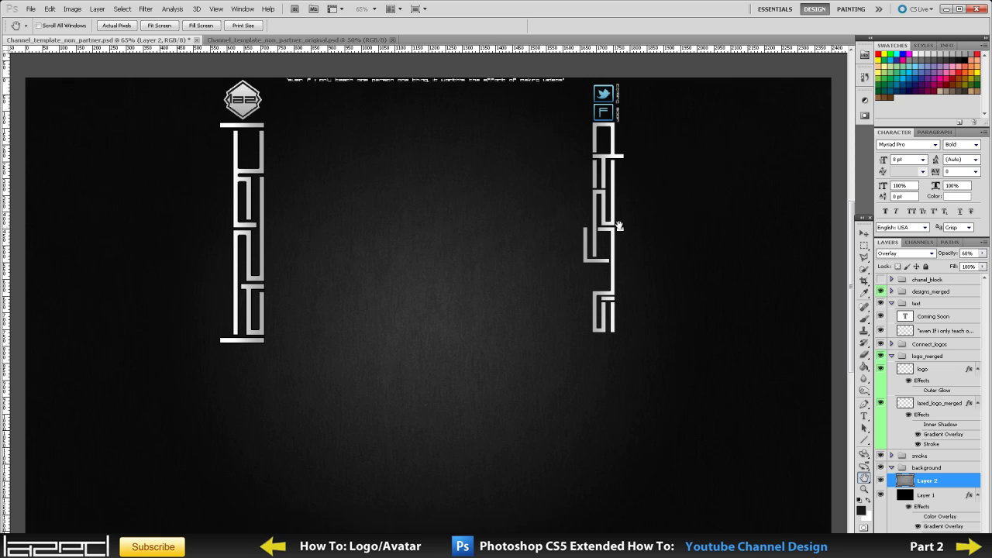
left_click(888, 280)
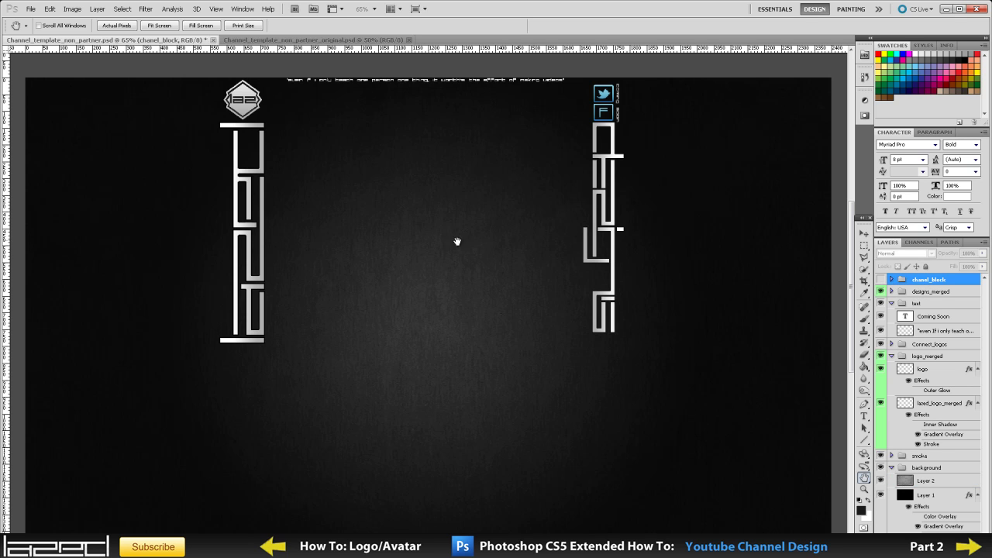
left_click(881, 280)
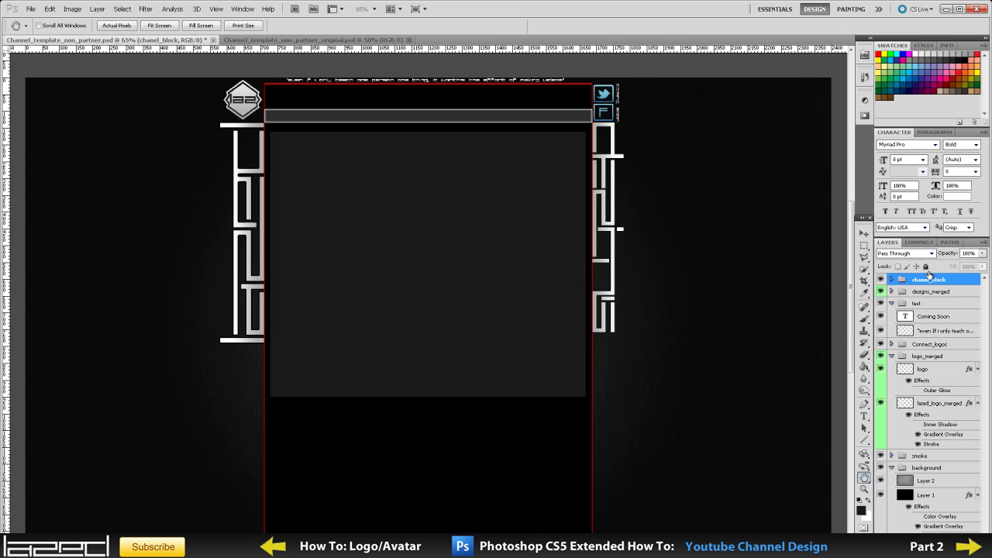
scroll(418, 373, "down", 1)
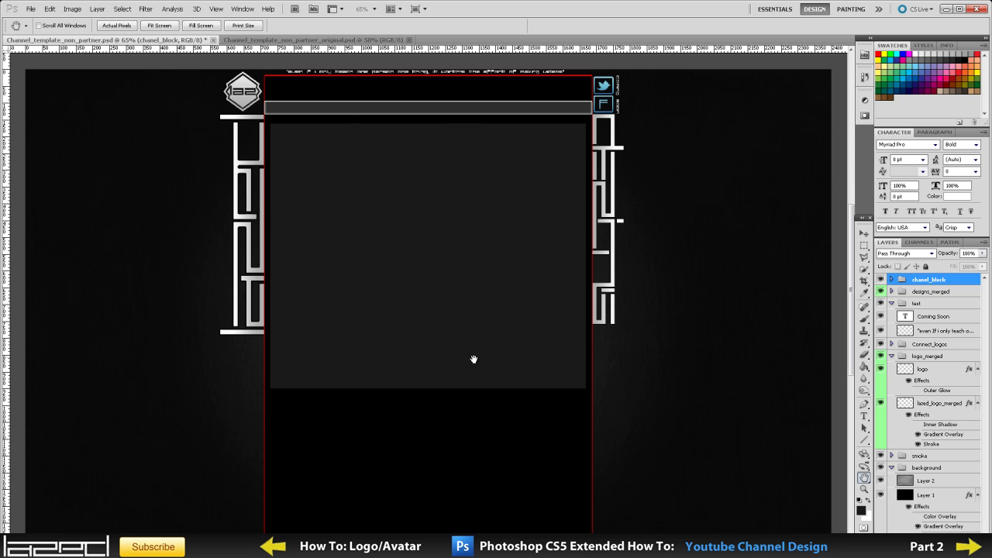
scroll(420, 239, "up", 3)
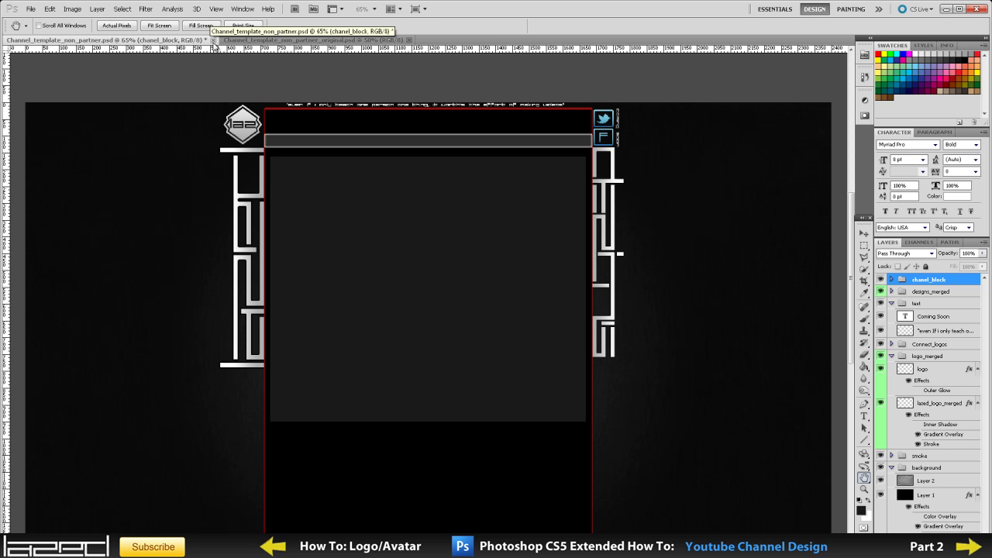
Step: Close the finished template without saving, zoom into Channel_template_non_partner_original.psd and collapse its background group
left_click(213, 40)
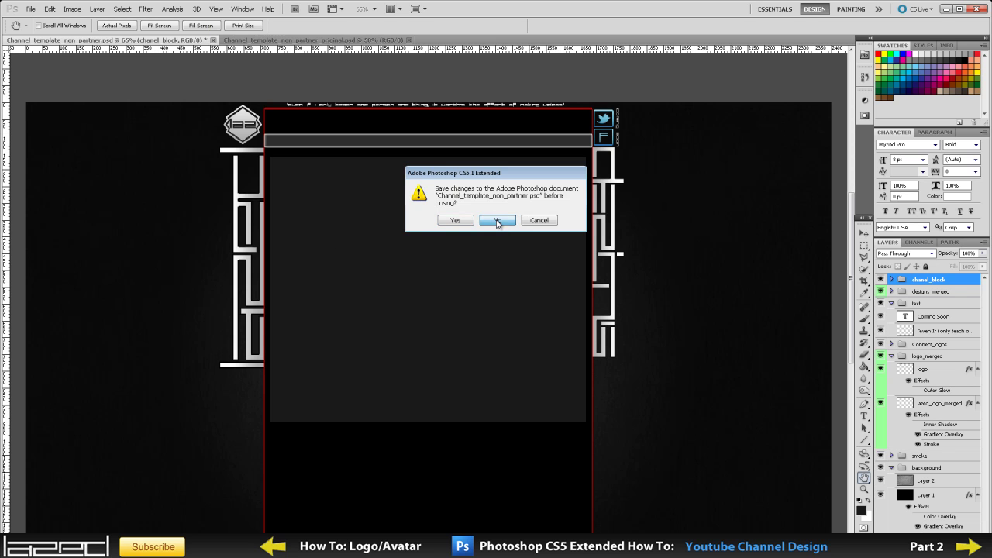
key("Return")
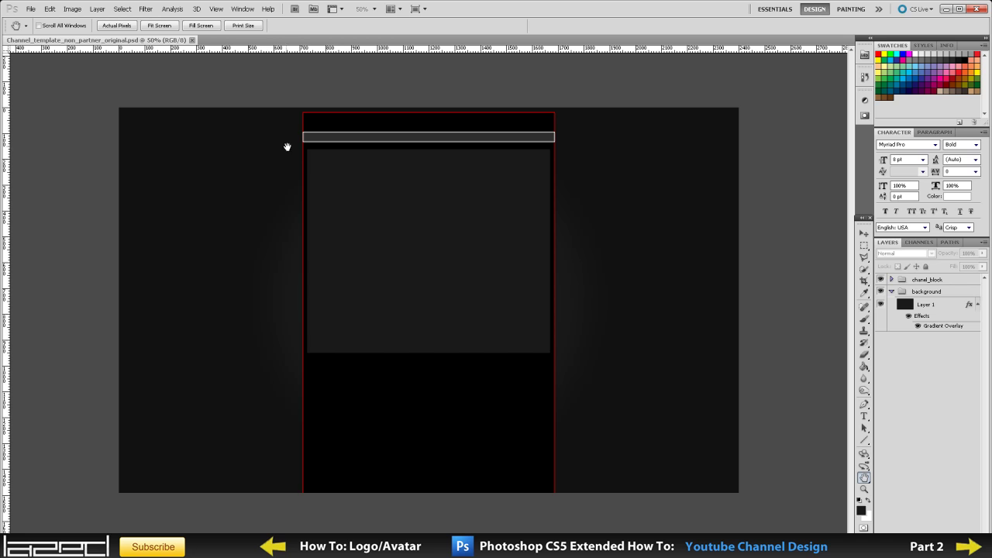
left_click_drag(359, 206, 439, 190)
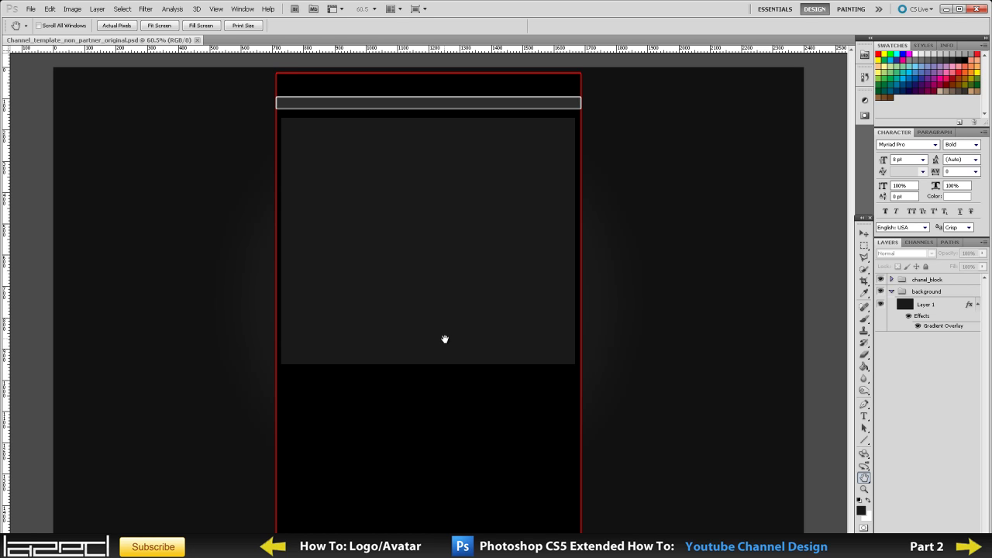
left_click(892, 291)
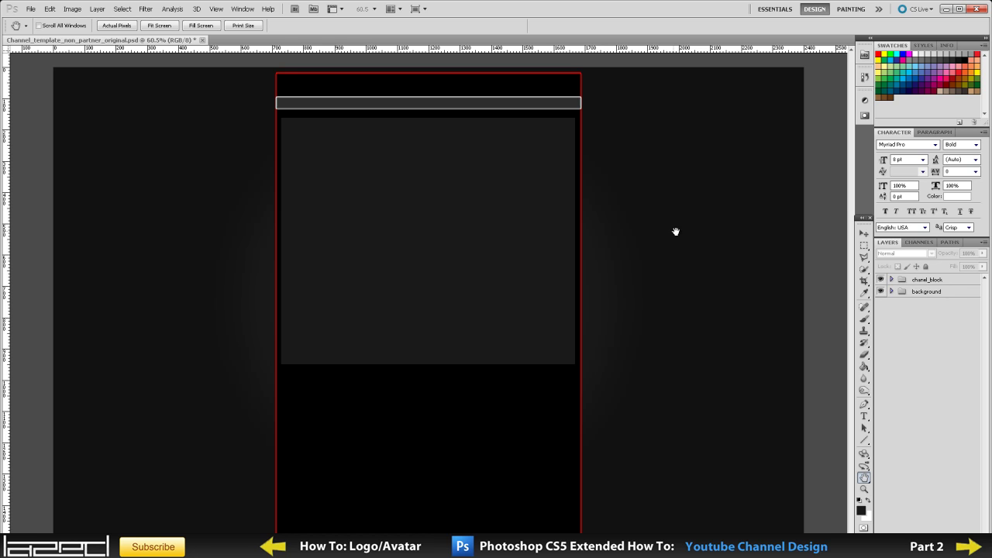
Step: Toggle the background group's visibility off and on, expand it and select Layer 1
left_click(881, 291)
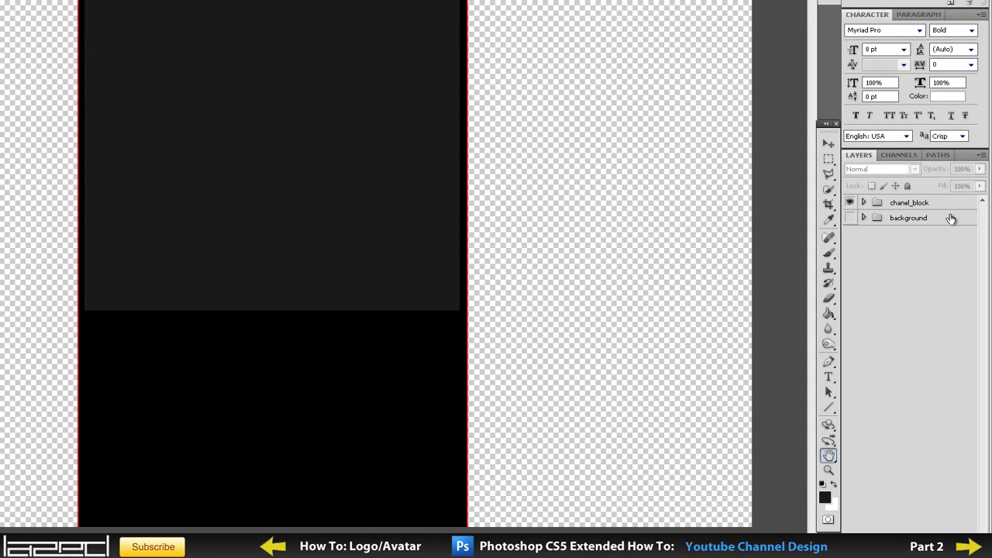
left_click(908, 219)
left_click(850, 218)
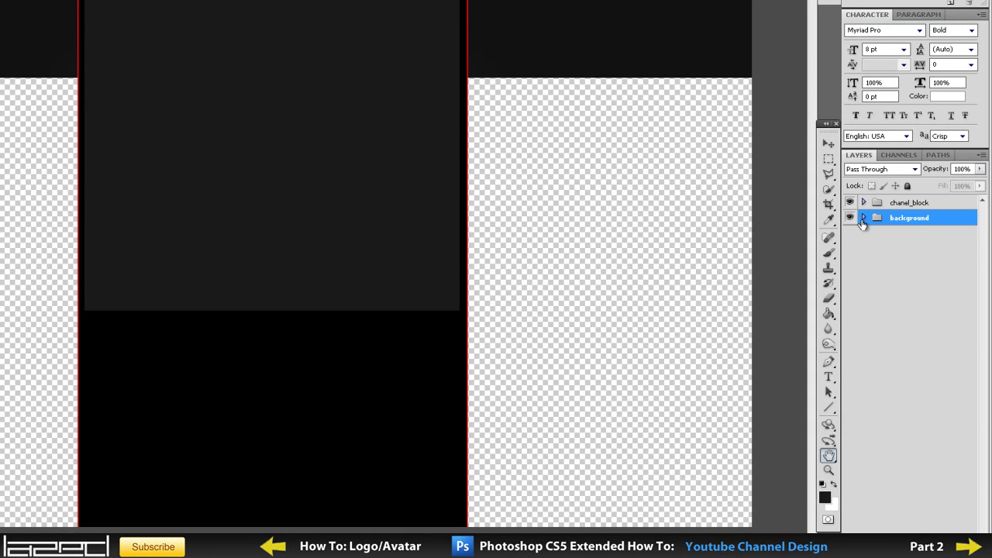
left_click(863, 220)
left_click(908, 236)
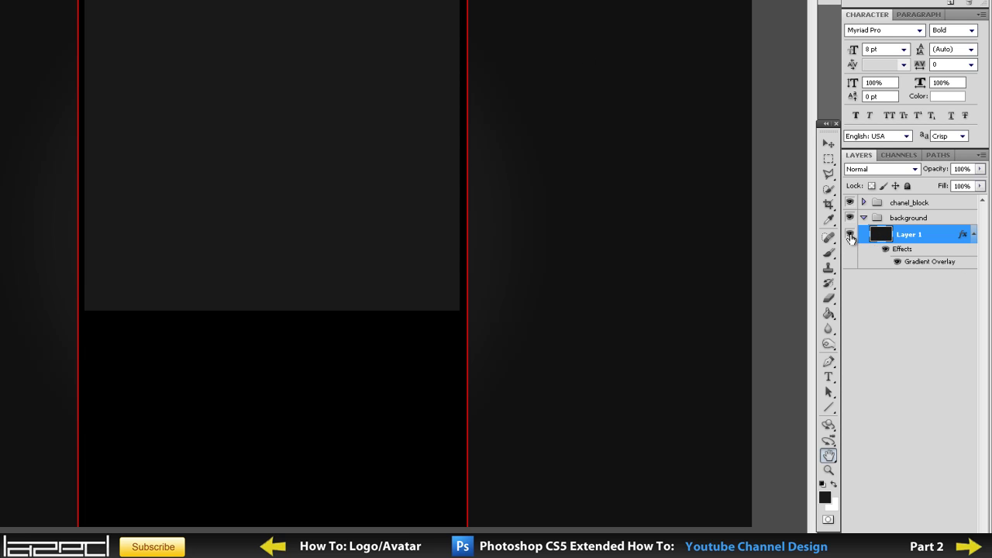
Step: Expand chanel_block to list Featured_tab, MainTab and Base Ref, toggling Base Ref off and on
left_click(925, 206)
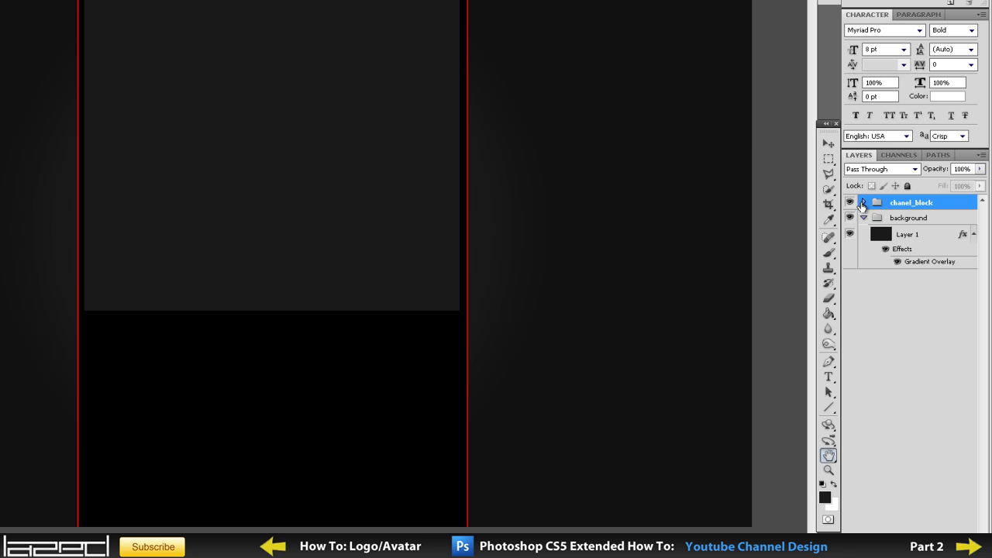
left_click(863, 203)
left_click(918, 220)
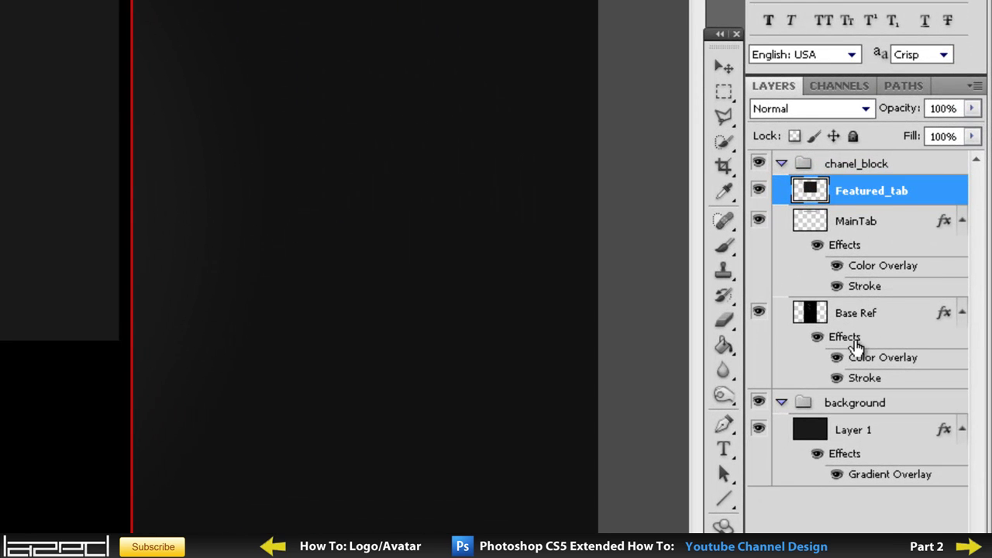
left_click(856, 314)
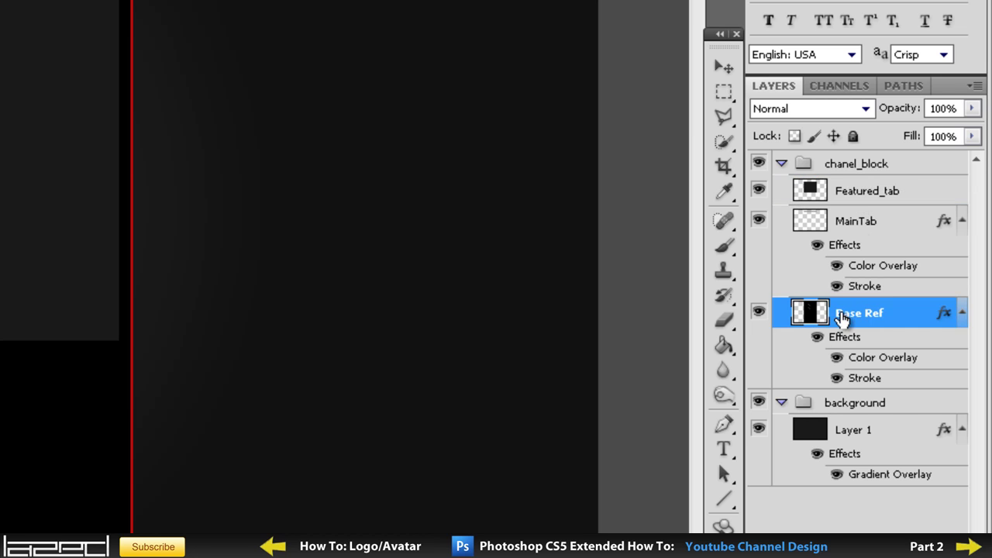
left_click(758, 314)
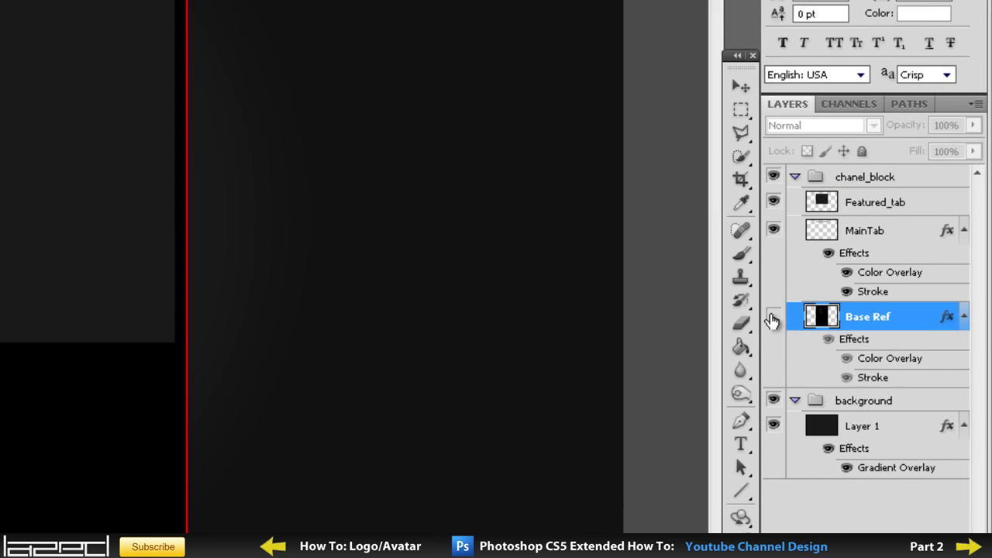
left_click(759, 314)
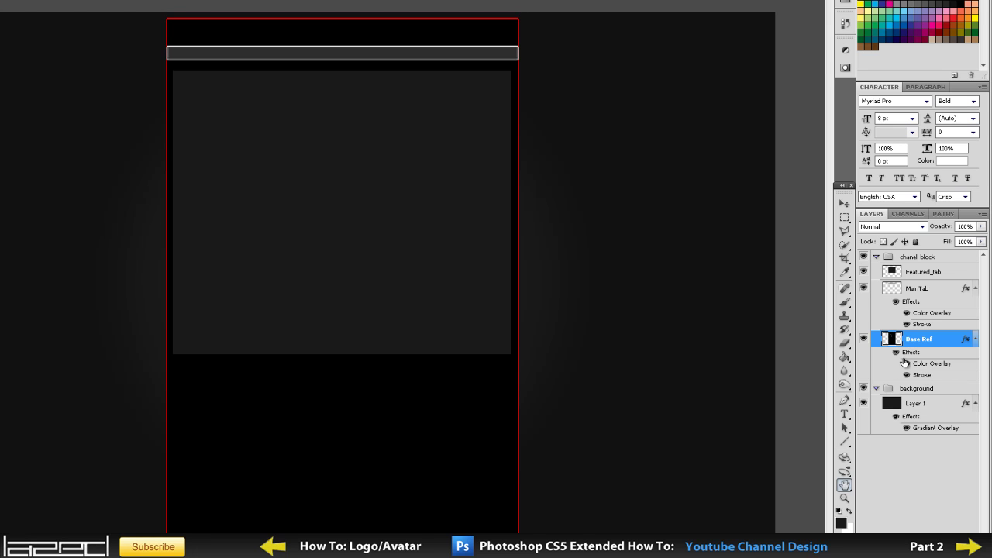
Step: Hide the Featured_tab grey box and MainTab grey bar, then zoom out toward the column's top
left_click(864, 271)
left_click(863, 287)
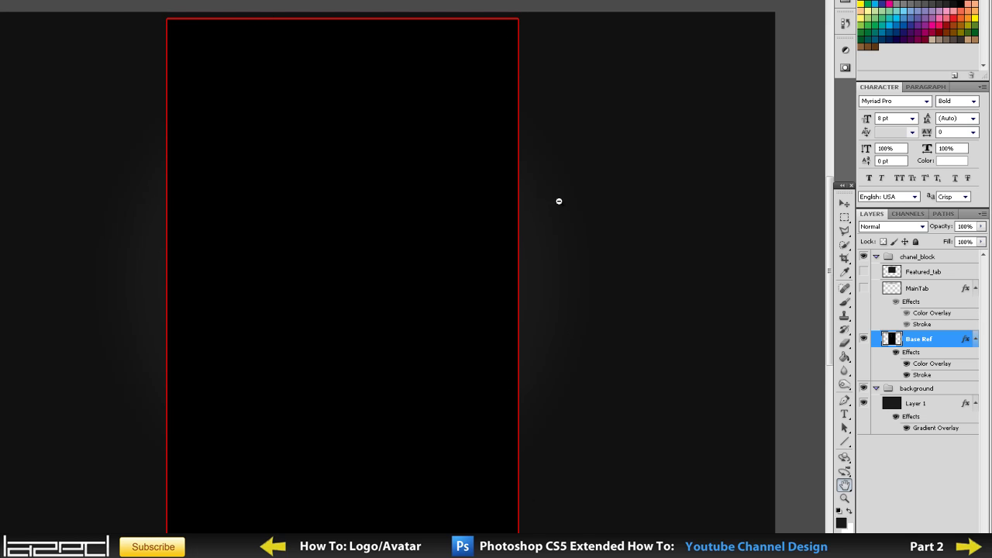
scroll(552, 186, "up", 1)
scroll(547, 177, "up", 1)
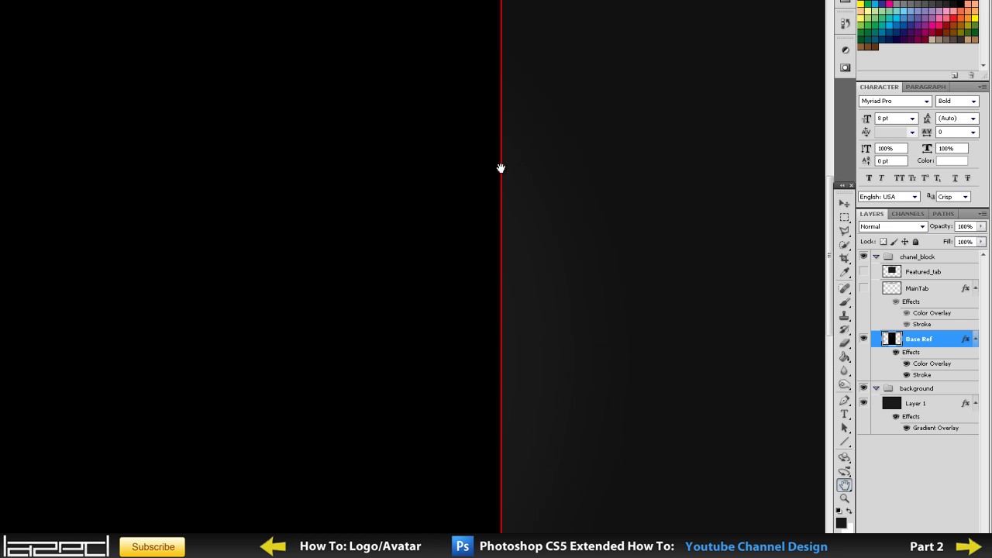
left_click_drag(294, 321, 117, 259)
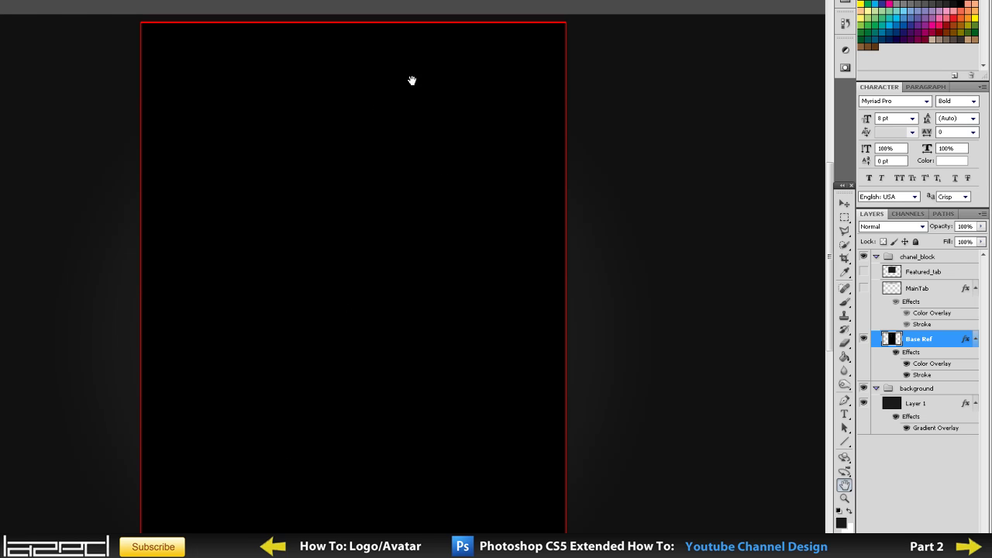
scroll(340, 337, "up", 1)
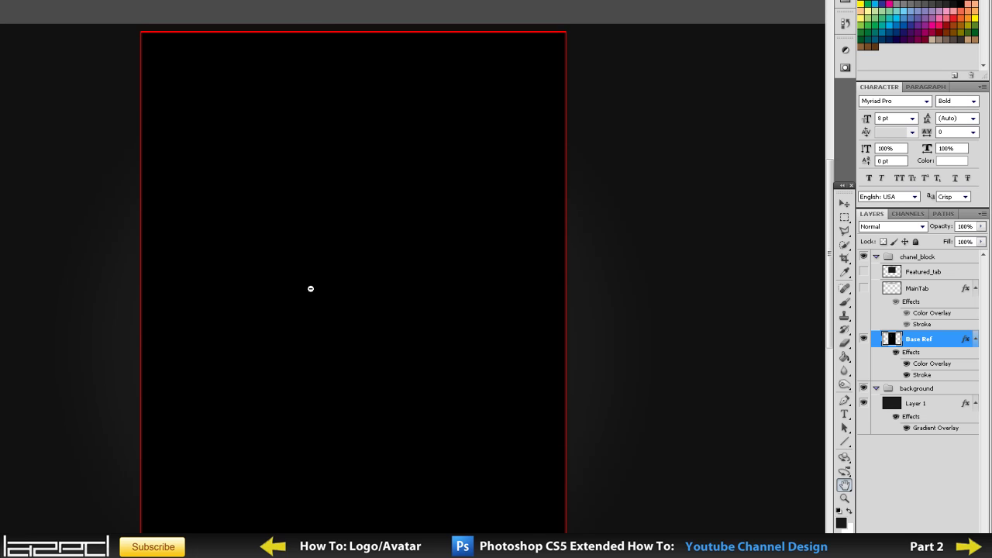
left_click(319, 298, "alt")
left_click(285, 327, "alt")
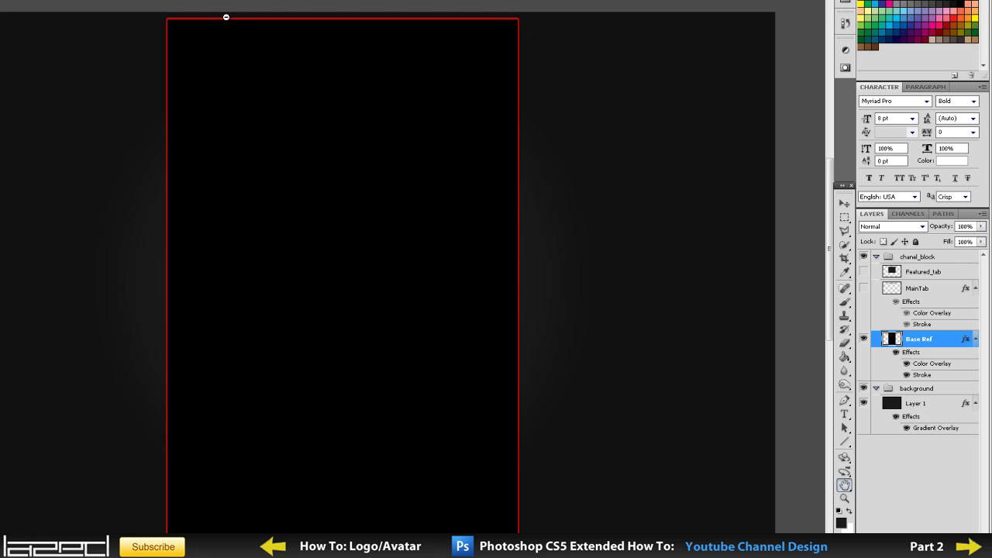
Step: Zoom in on the column's top edge, then zoom back out and recentre the bordered column
left_click(248, 11, "ctrl")
left_click(289, 4, "ctrl")
left_click(290, 4, "ctrl")
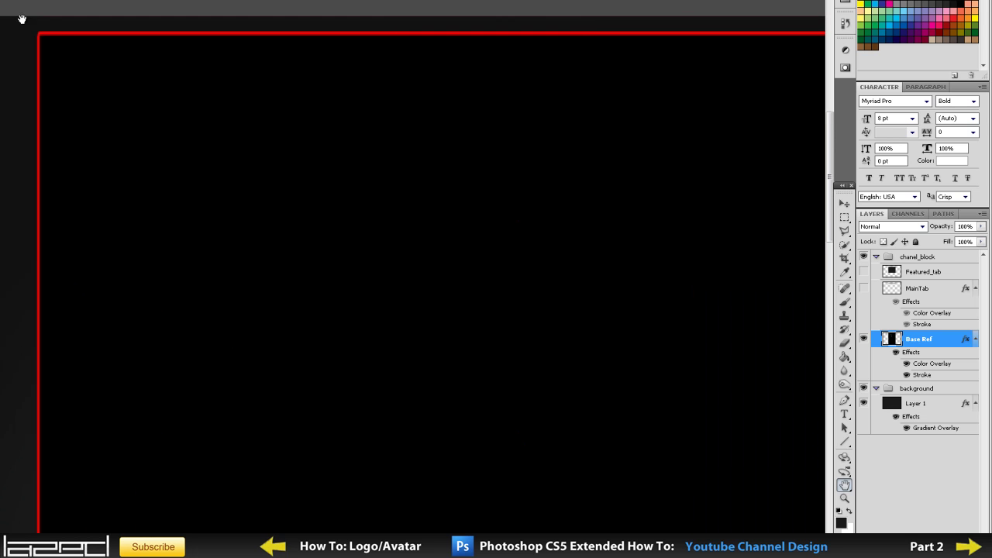
left_click(596, 169, "alt")
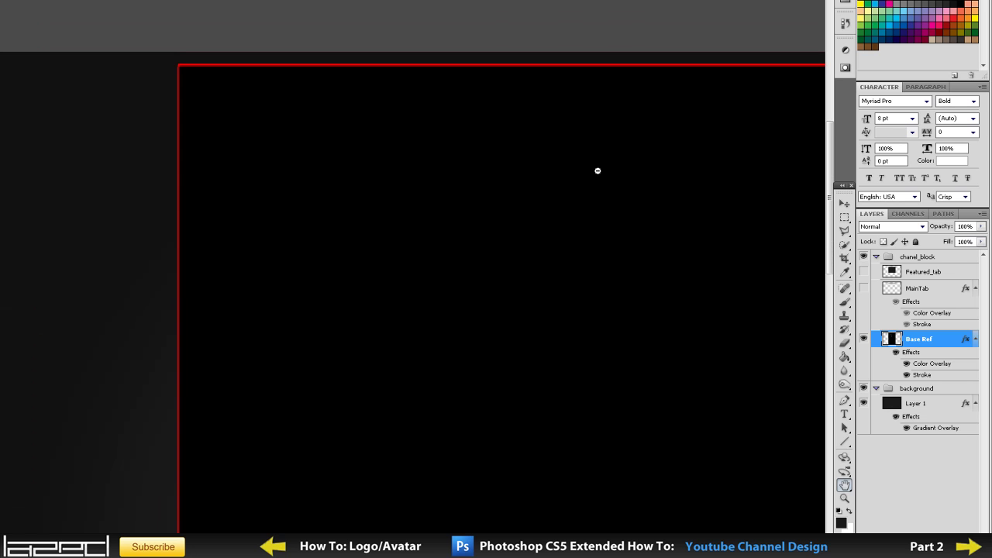
left_click(730, 313, "alt")
left_click(731, 313, "alt")
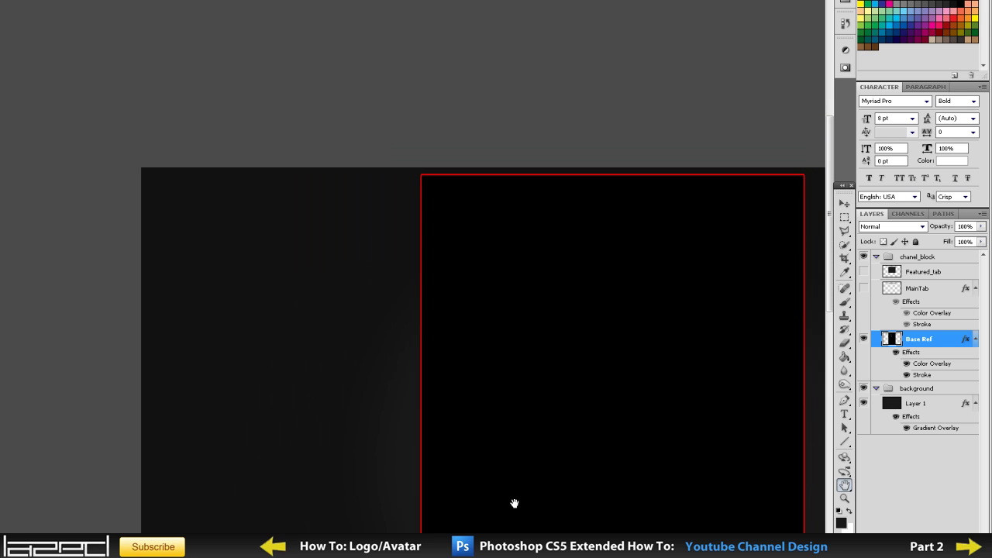
scroll(598, 487, "down", 3)
left_click_drag(673, 497, 409, 458)
Step: Make the MainTab grey bar visible again and minimise Photoshop to the desktop
left_click(923, 287)
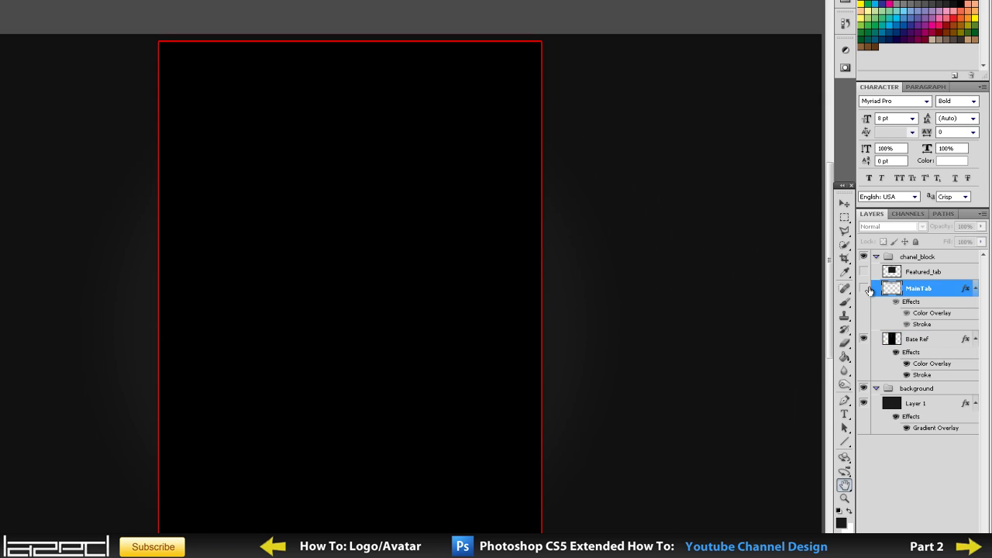
left_click(864, 287)
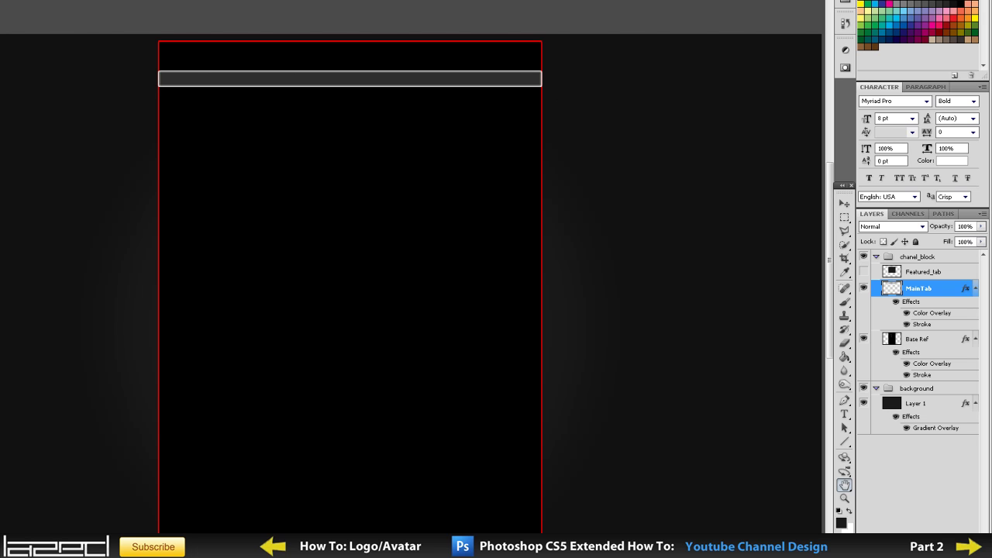
key("super+d")
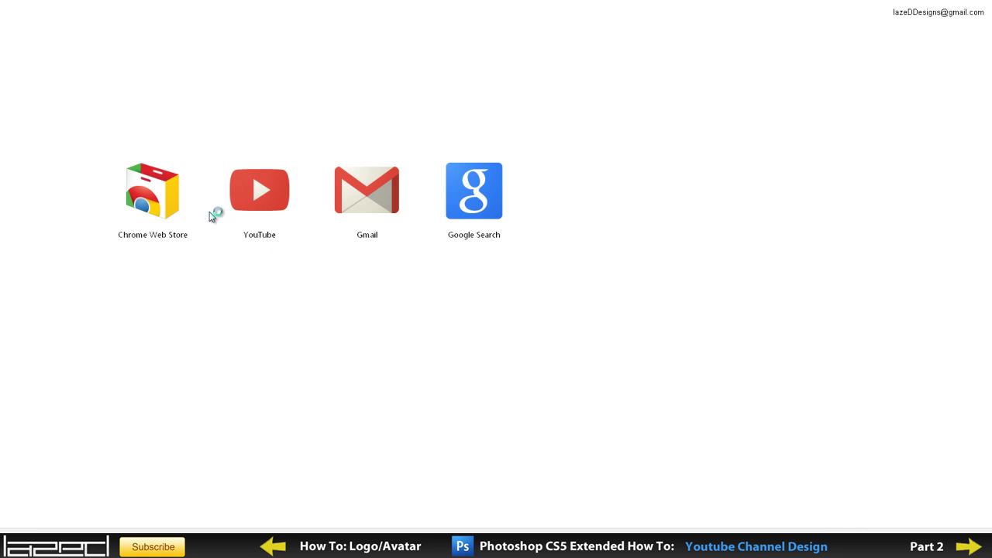
Step: Open YouTube, go to My Channel from the account menu, and zoom the page out and back in
left_click(253, 225)
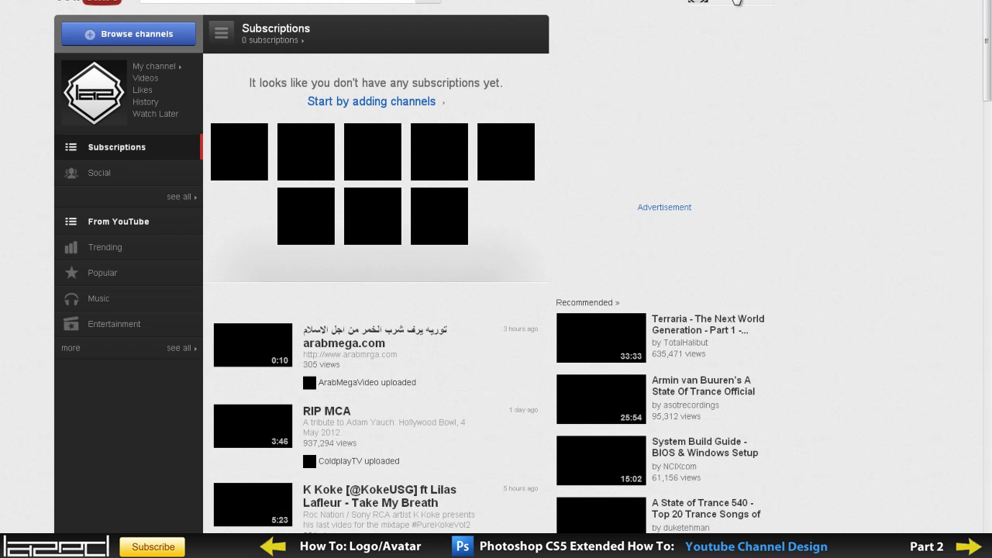
left_click(736, 2)
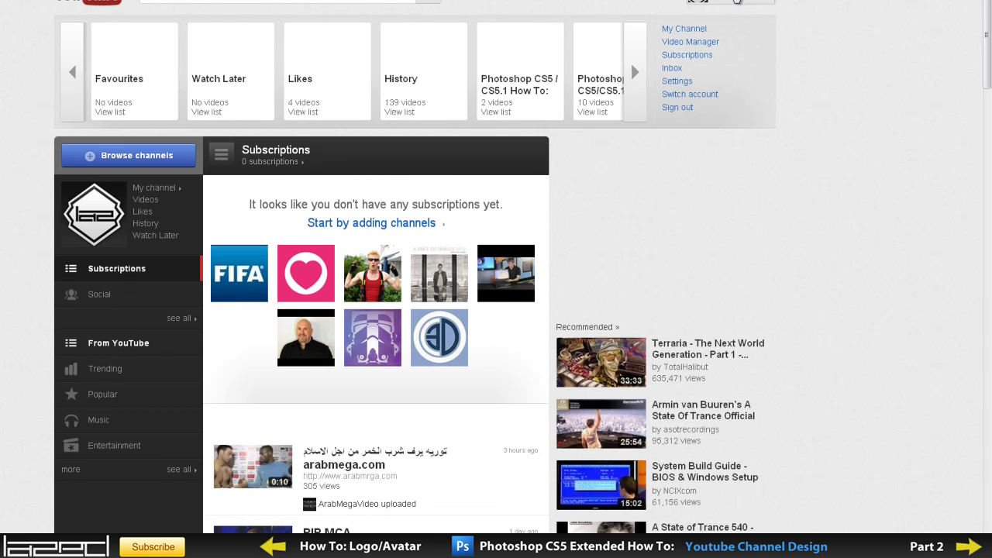
left_click(696, 29)
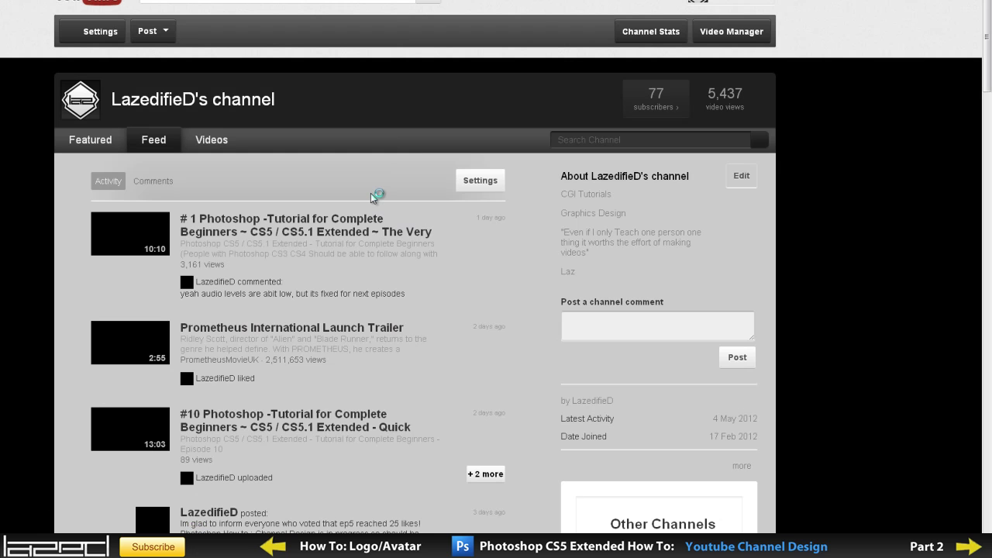
key("ctrl+minus")
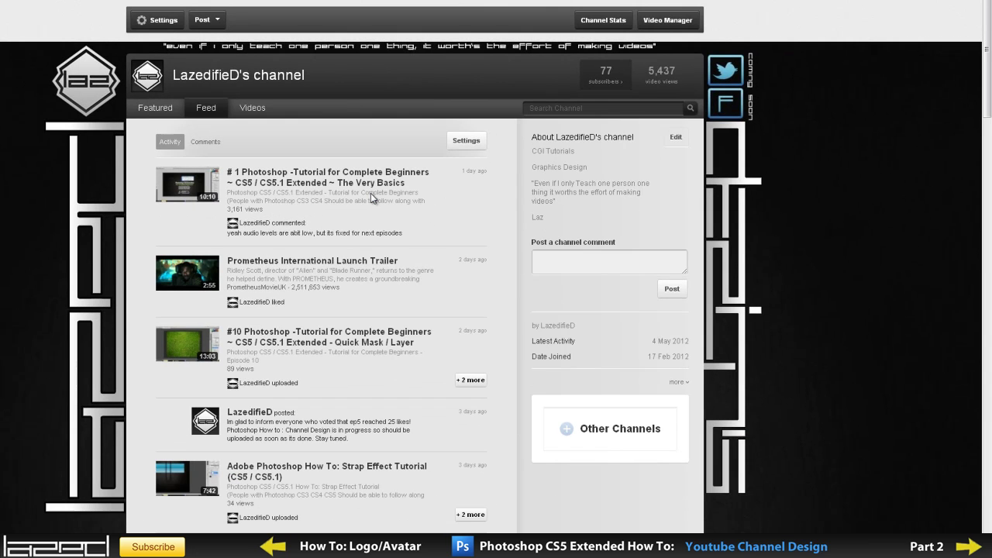
key("ctrl+minus")
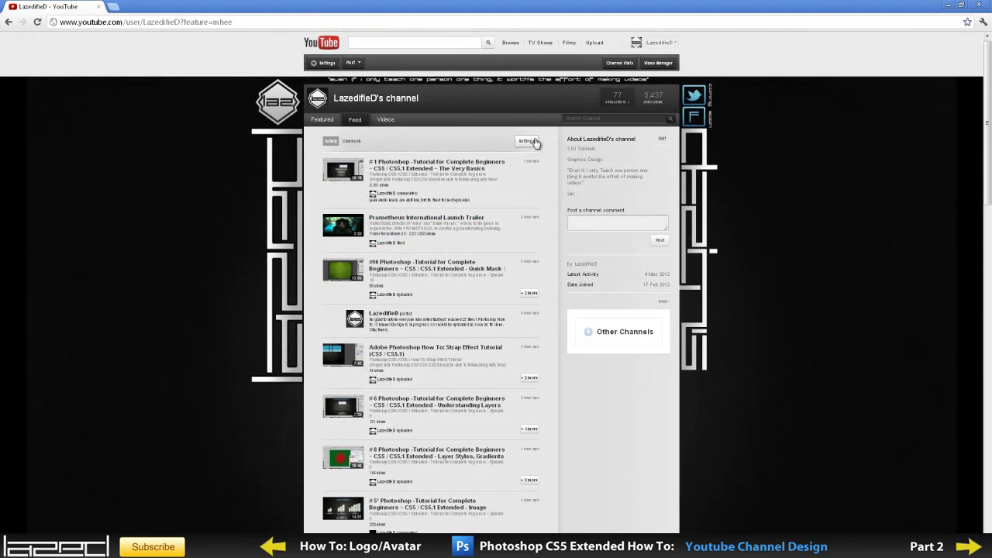
key("ctrl+plus")
key("ctrl+plus")
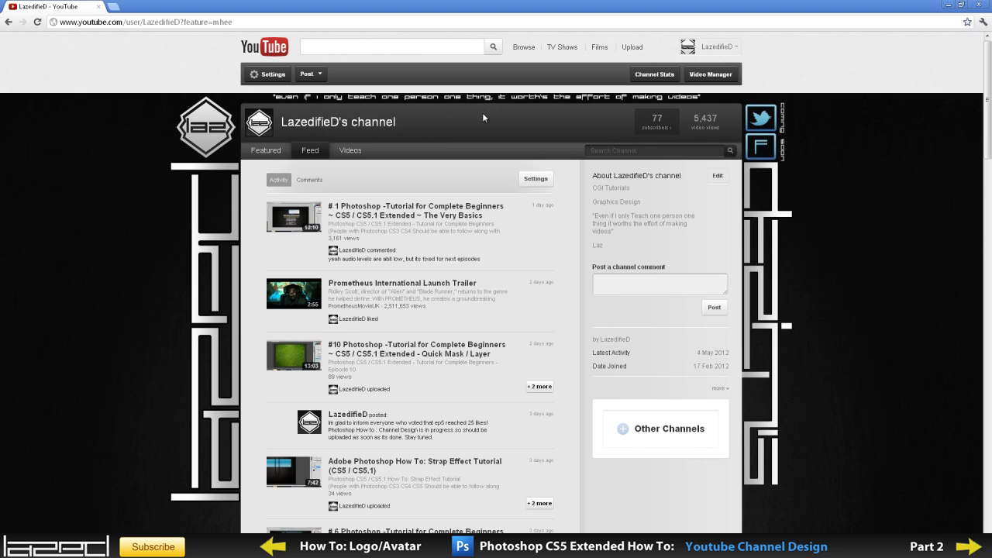
key("ctrl+plus")
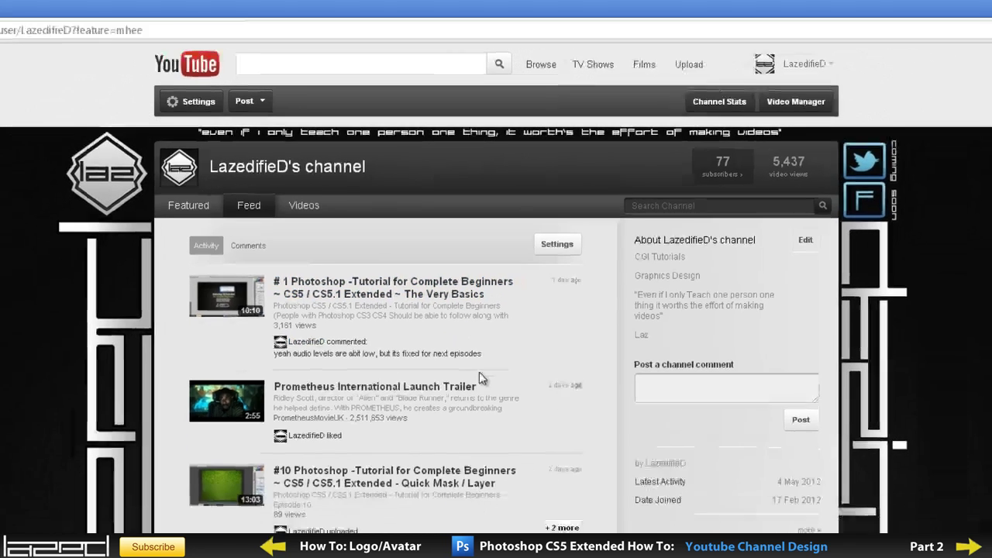
scroll(443, 382, "down", 2)
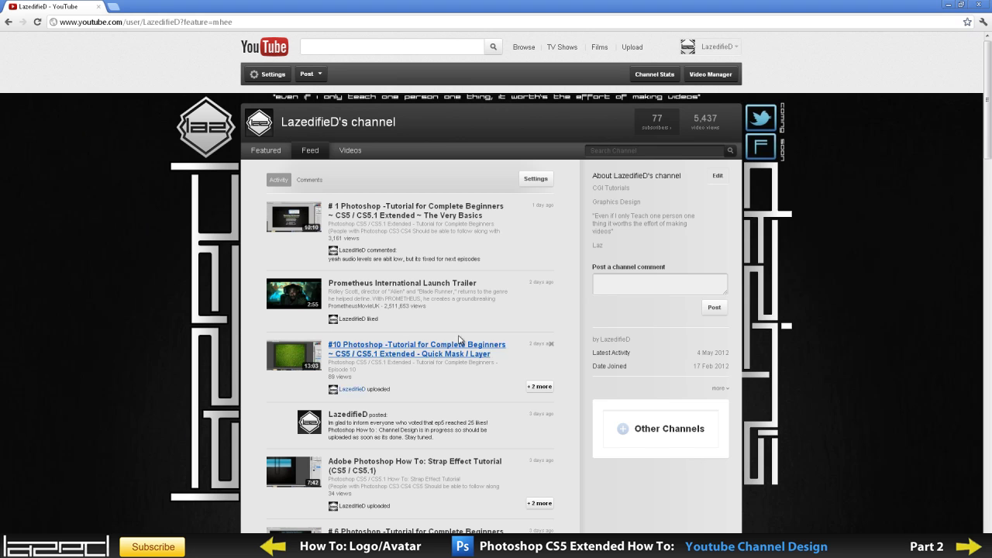
scroll(163, 317, "down", 1)
scroll(190, 330, "up", 1)
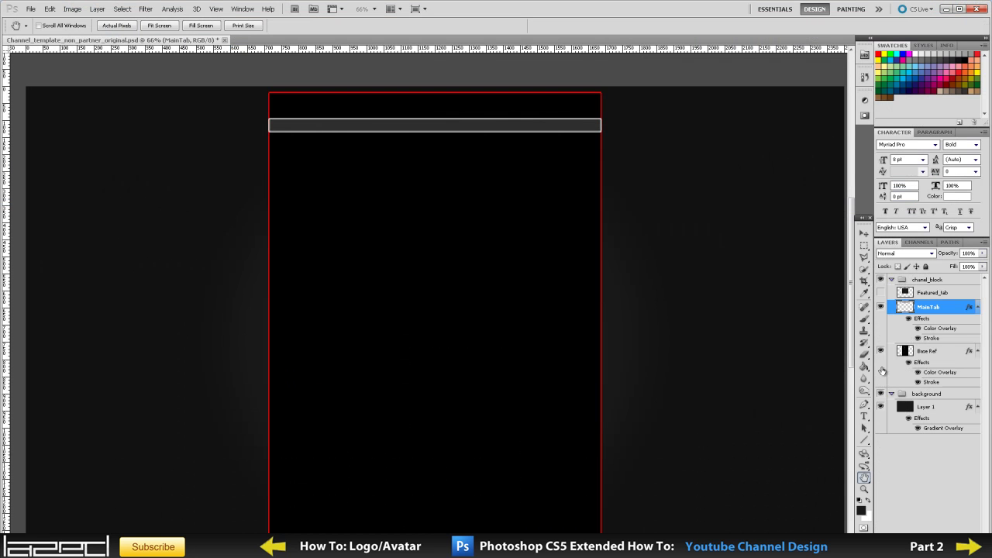
Step: Show the Featured_tab layer's grey panel and select that layer
left_click(884, 293)
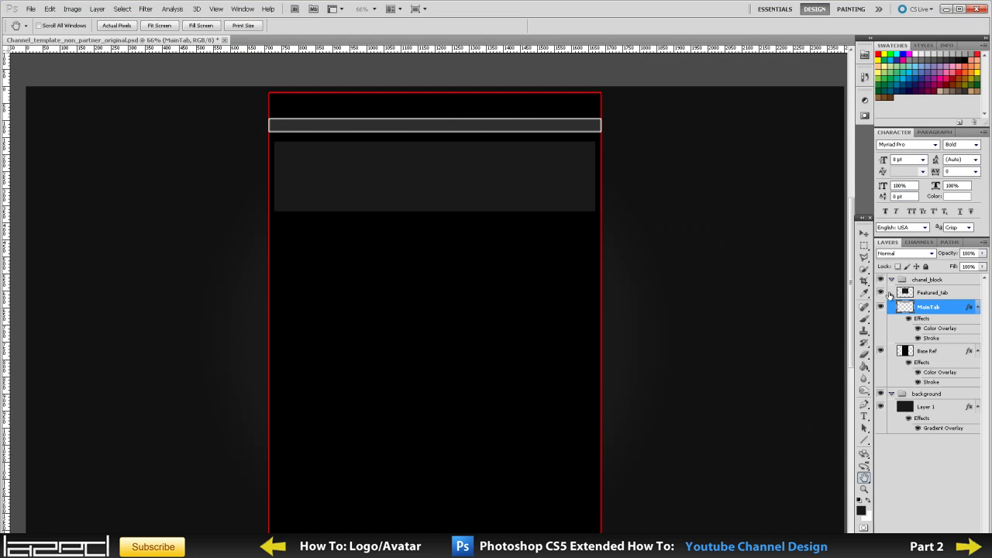
left_click(930, 294)
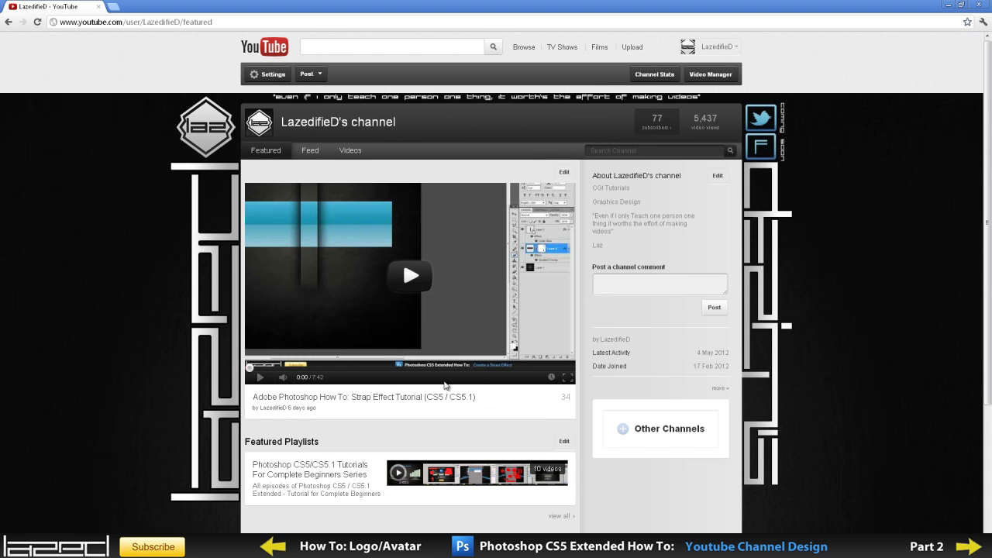
scroll(415, 365, "down", 3)
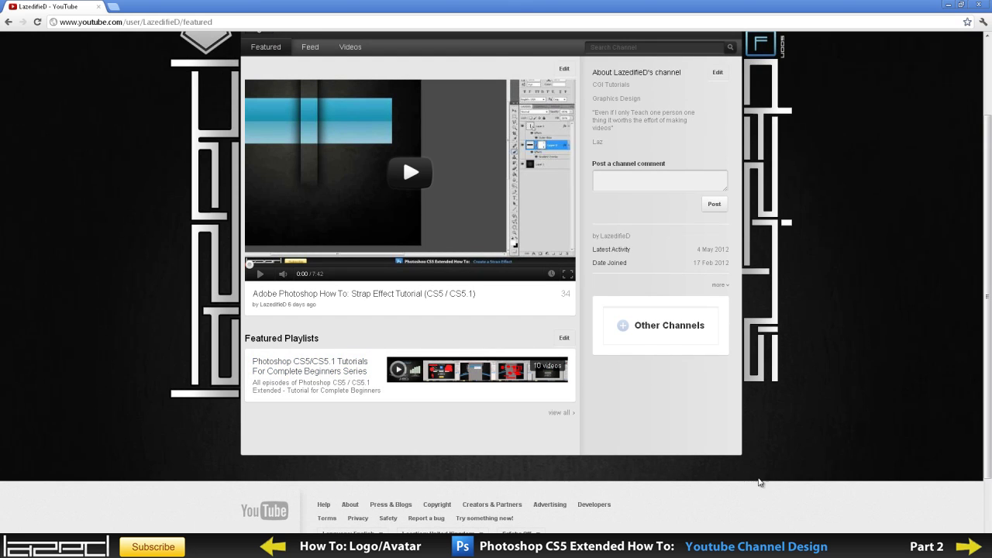
scroll(497, 279, "up", 3)
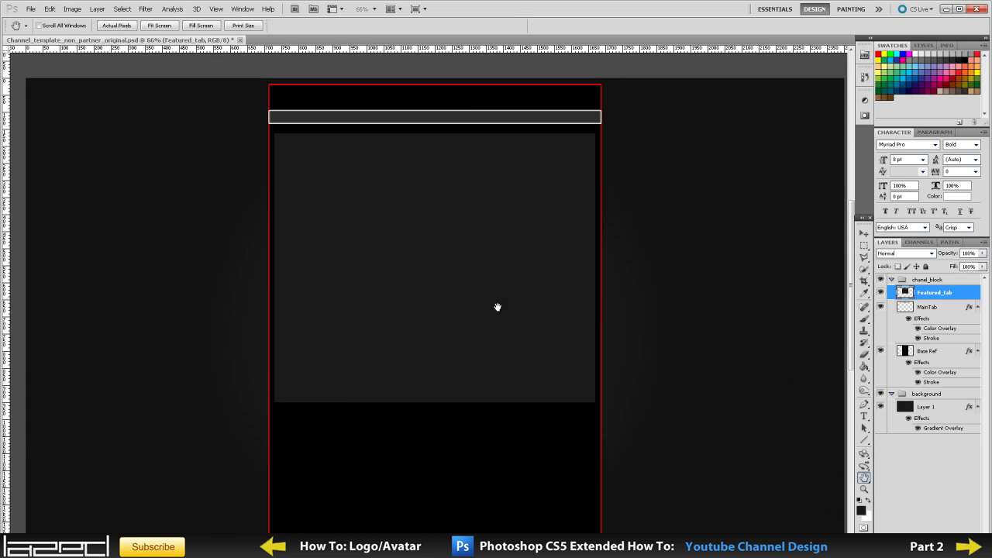
scroll(497, 307, "down", 4)
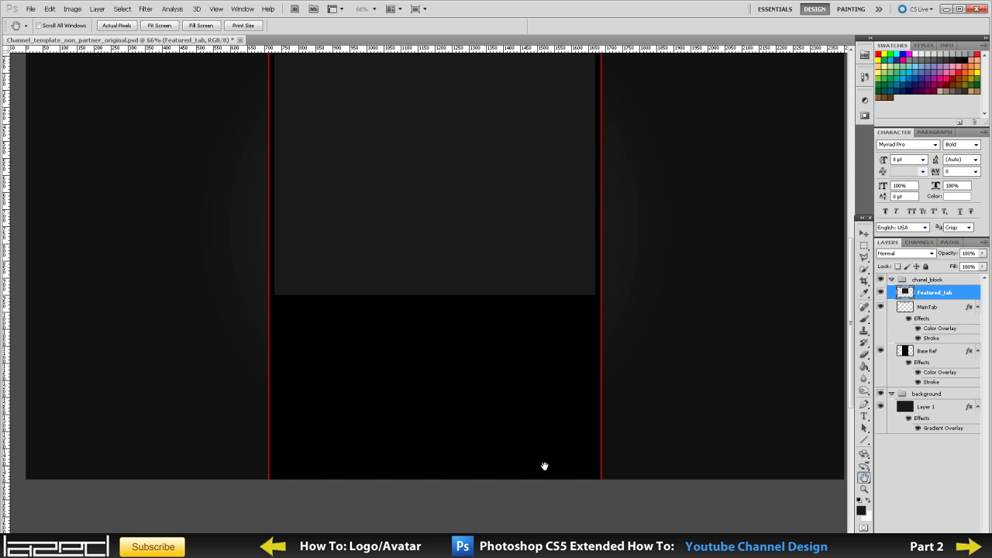
Step: Collapse the chanel_block group and float the template document in its own window
scroll(232, 410, "up", 2)
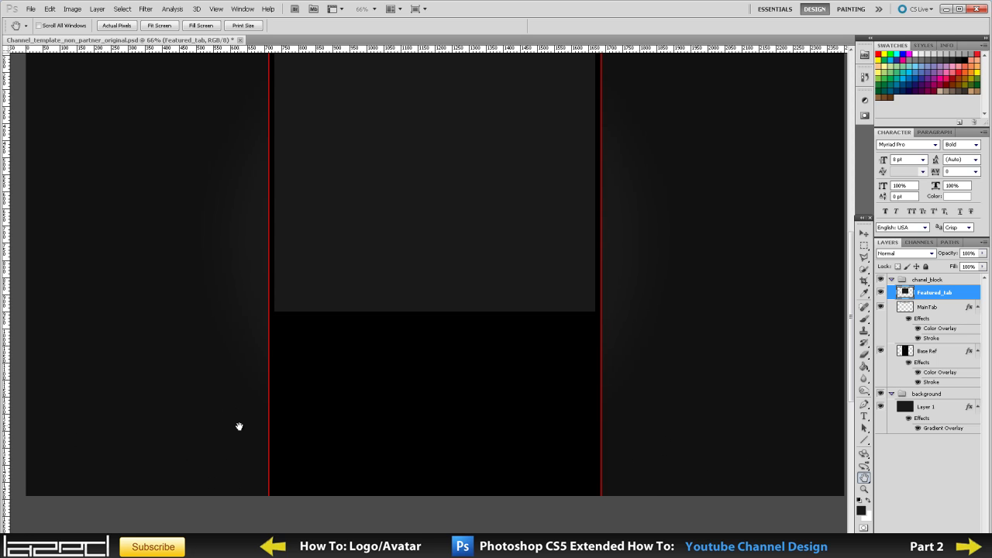
scroll(198, 454, "up", 2)
scroll(189, 395, "up", 2)
scroll(210, 426, "down", 2)
scroll(194, 418, "up", 1)
scroll(210, 269, "up", 1)
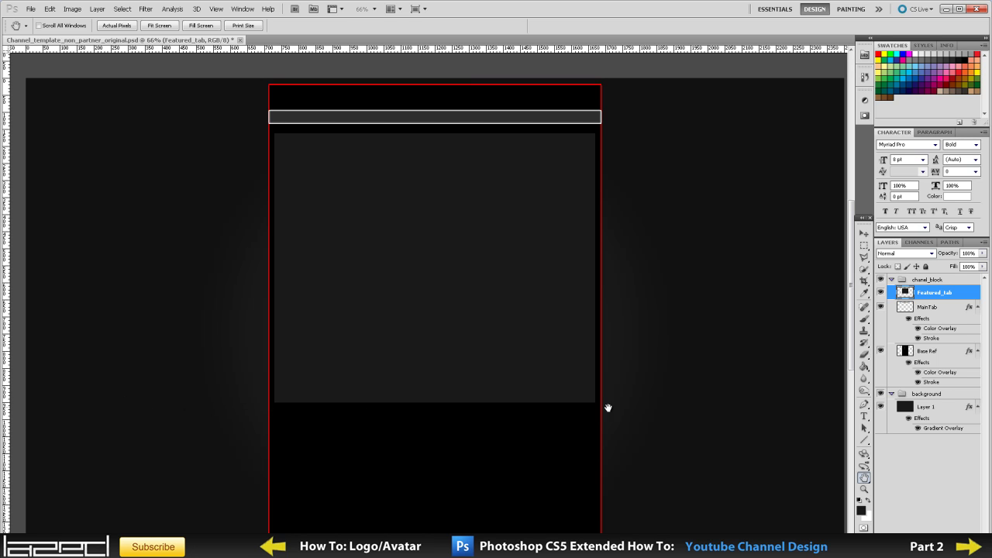
left_click(891, 280)
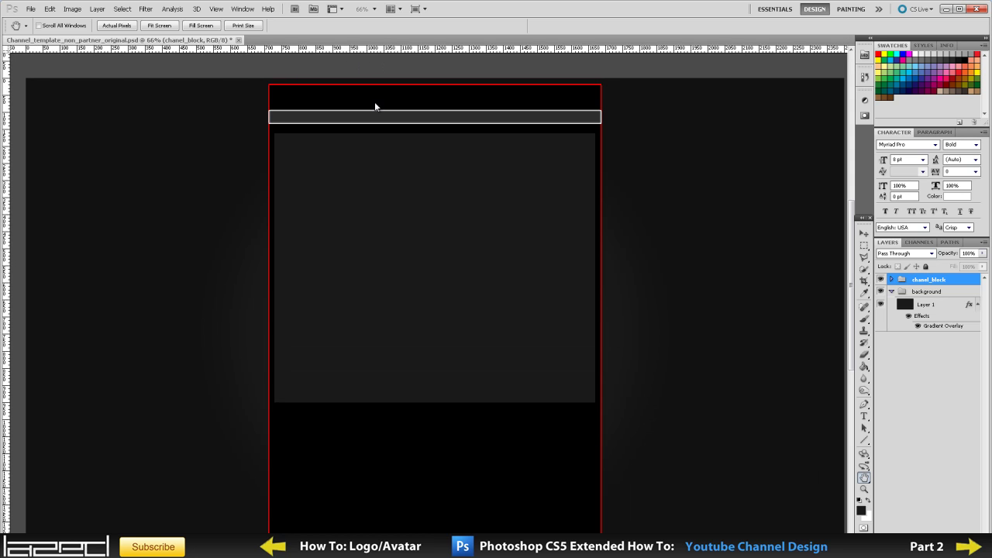
left_click_drag(375, 39, 377, 318)
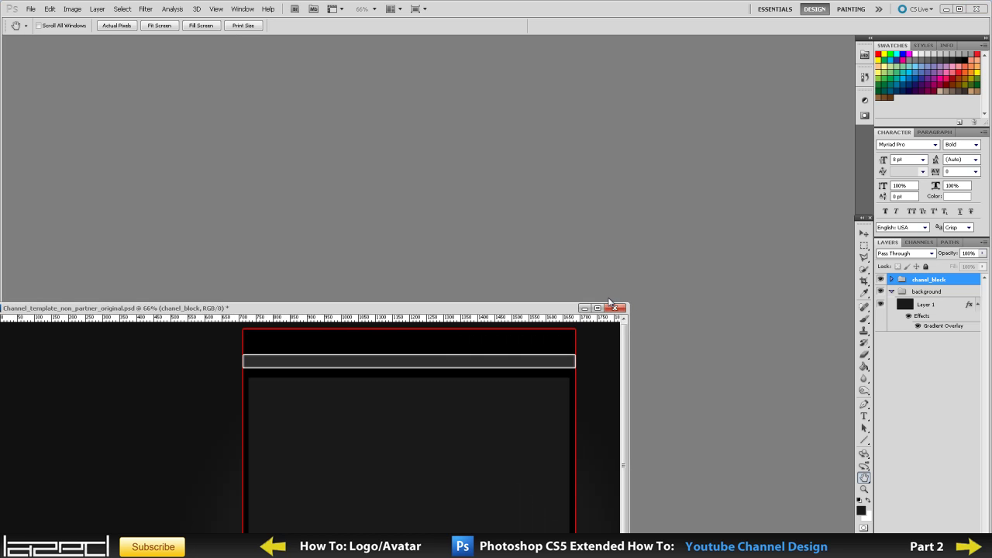
left_click(598, 307)
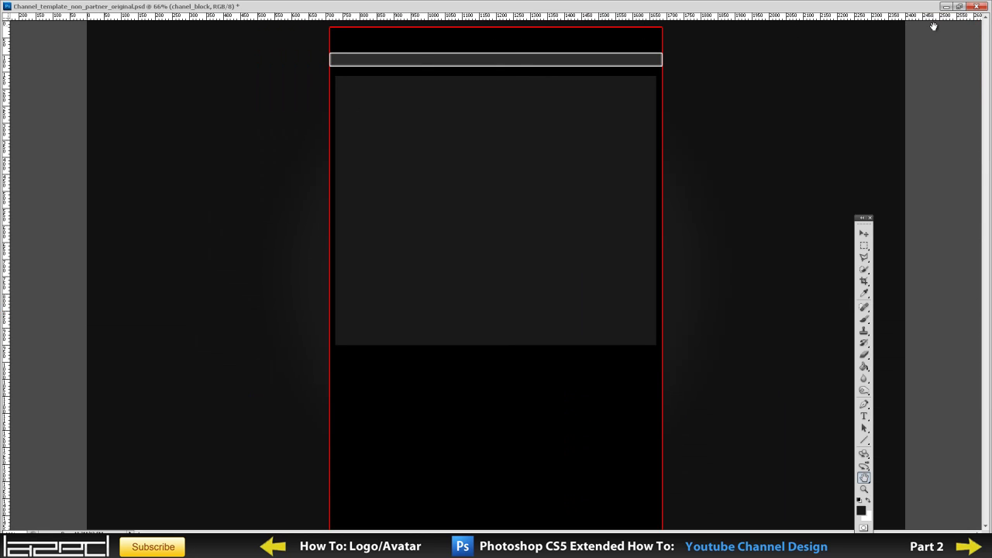
left_click(959, 6)
Step: Move the window to the top, enlarge it, and drag a horizontal guide below the Featured_tab box
left_click_drag(528, 310, 539, 45)
left_click_drag(642, 450, 850, 536)
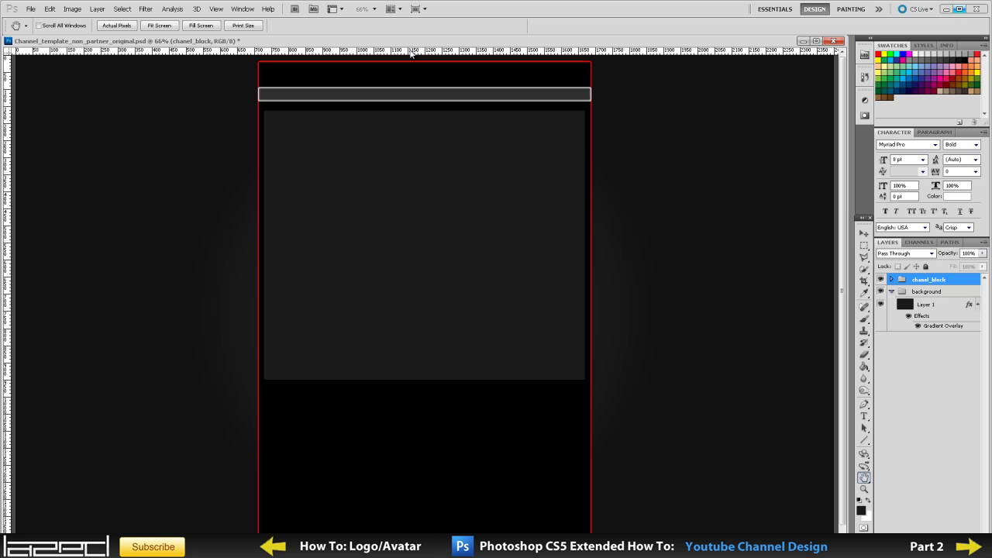
left_click_drag(411, 55, 376, 416)
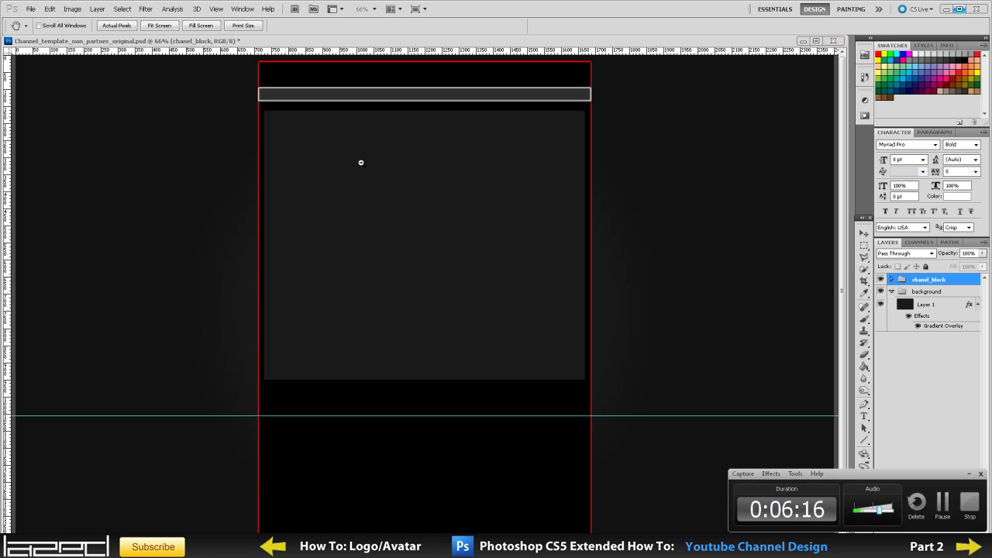
key("alt+Tab")
key("alt+Tab")
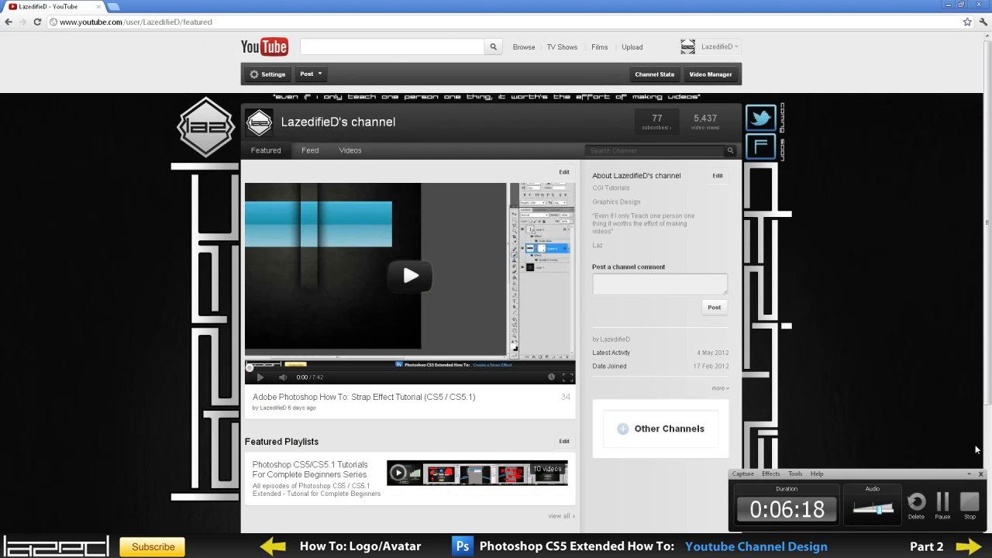
scroll(200, 419, "down", 5)
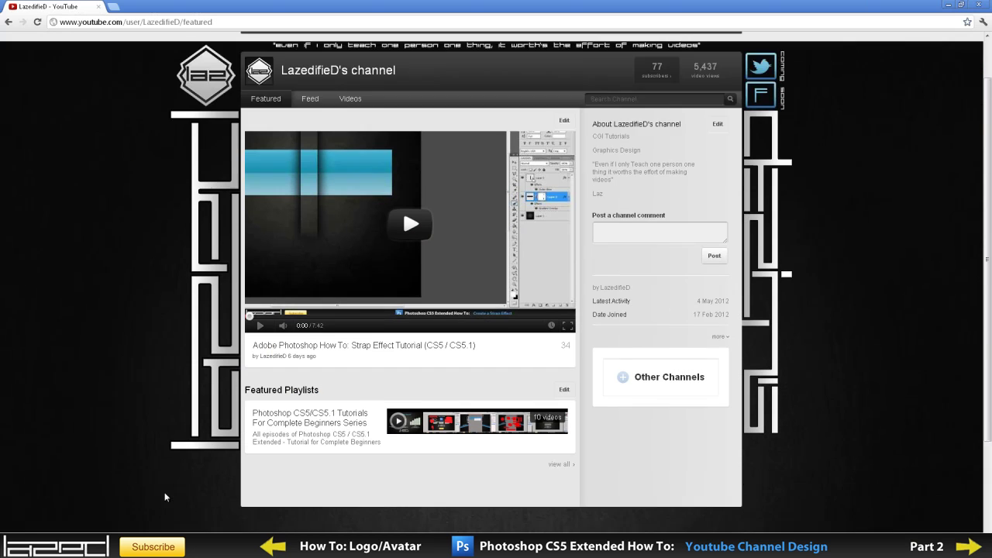
scroll(454, 382, "up", 3)
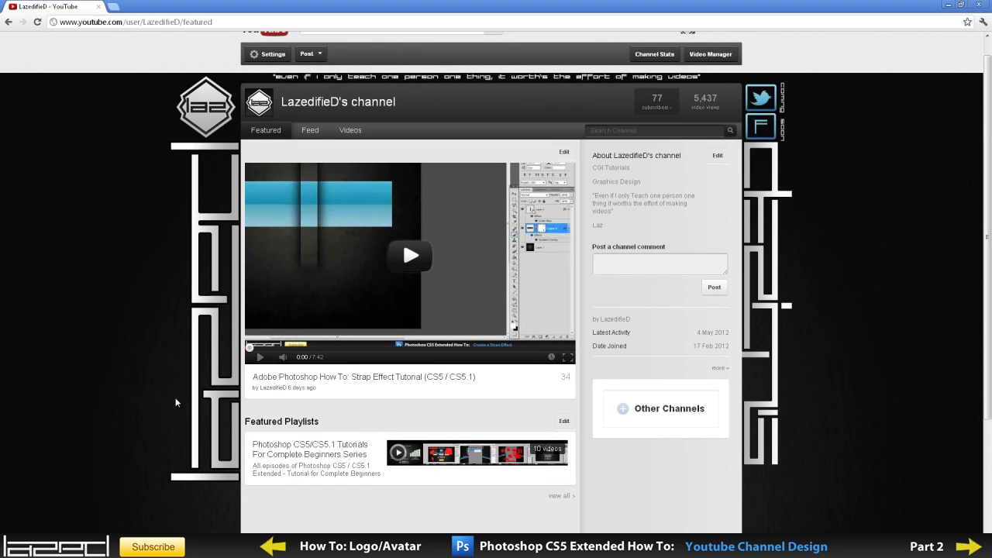
left_click(349, 130)
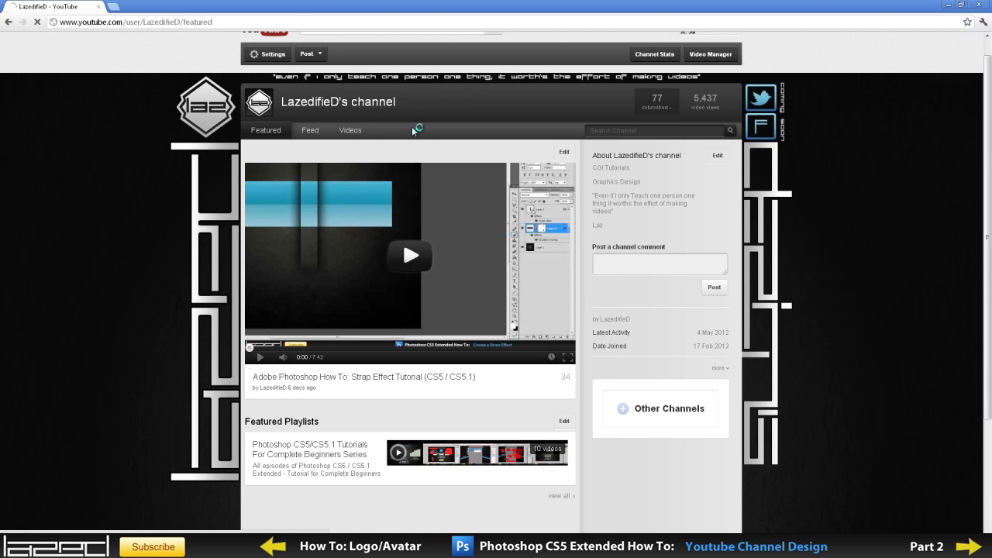
scroll(216, 307, "down", 3)
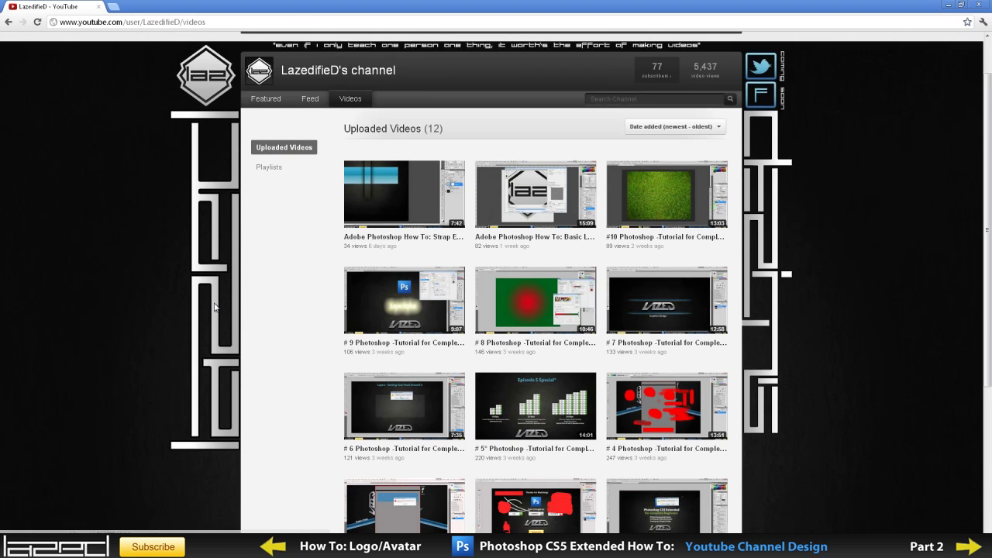
scroll(215, 307, "down", 3)
scroll(261, 396, "up", 6)
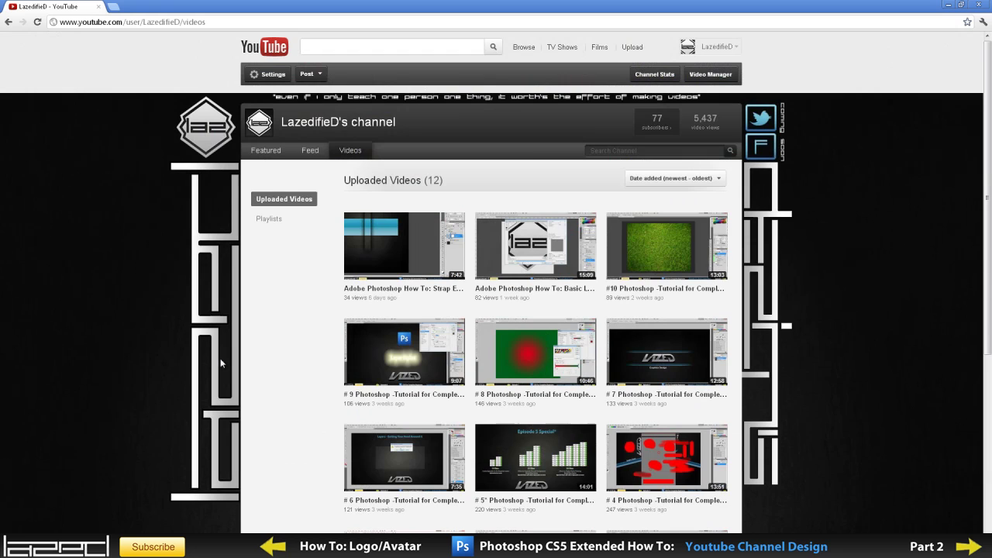
left_click(310, 151)
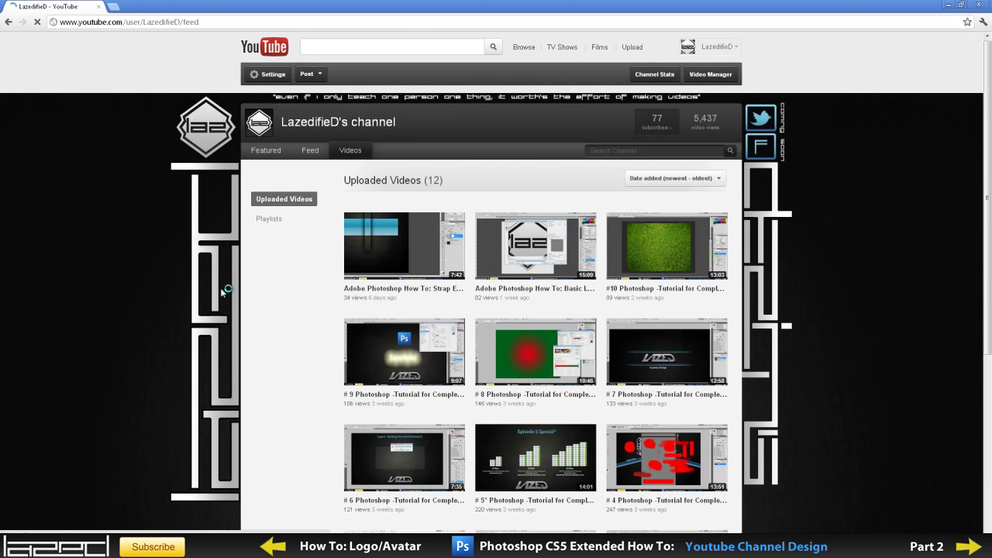
scroll(227, 322, "down", 3)
scroll(227, 328, "down", 4)
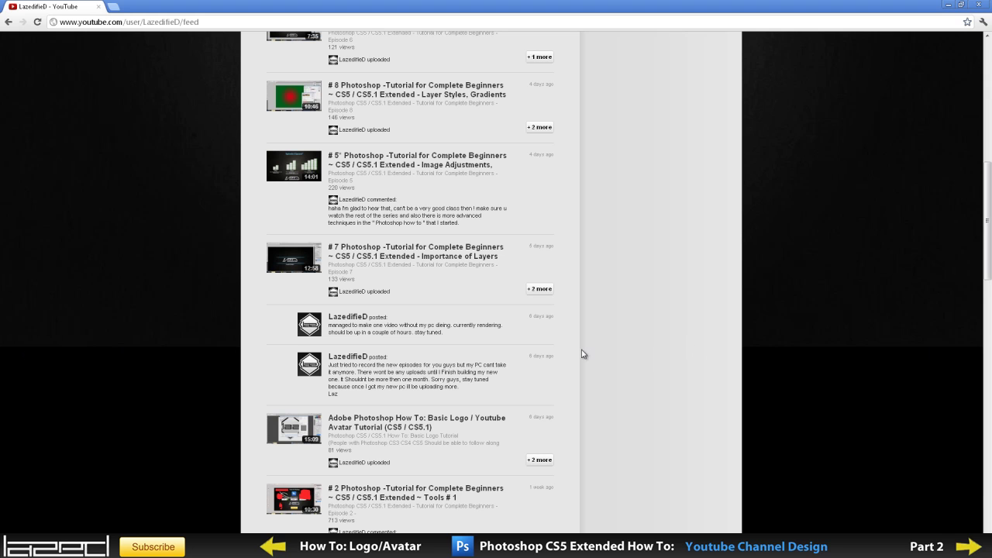
scroll(207, 210, "up", 8)
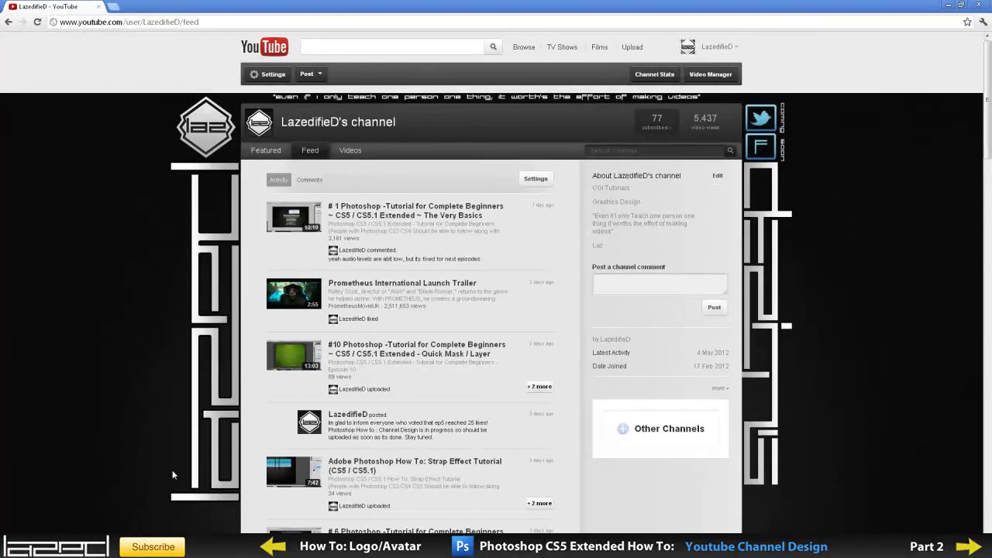
key("alt+Tab")
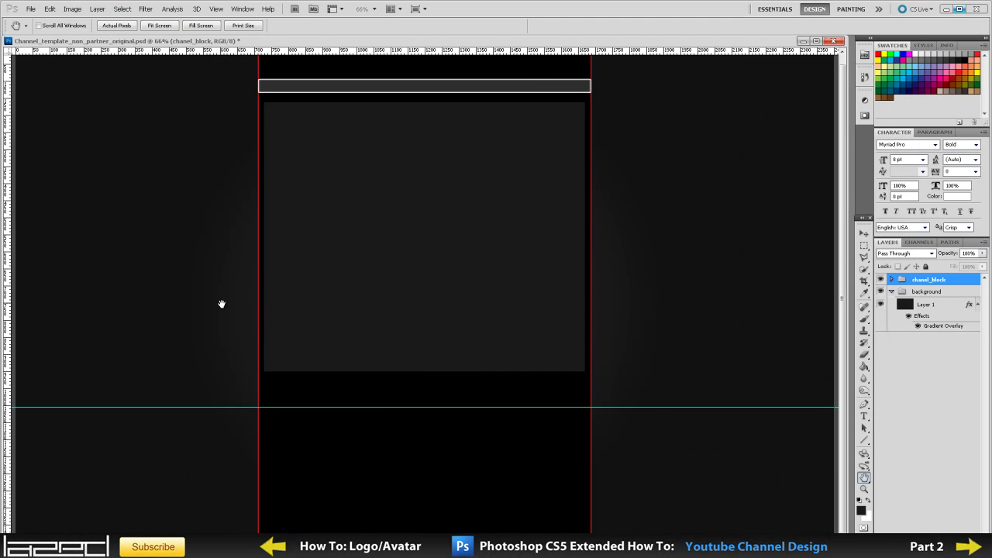
Step: Check in Image > Canvas Size that the canvas is 2400 × 1491 px and cancel without changes
left_click(72, 9)
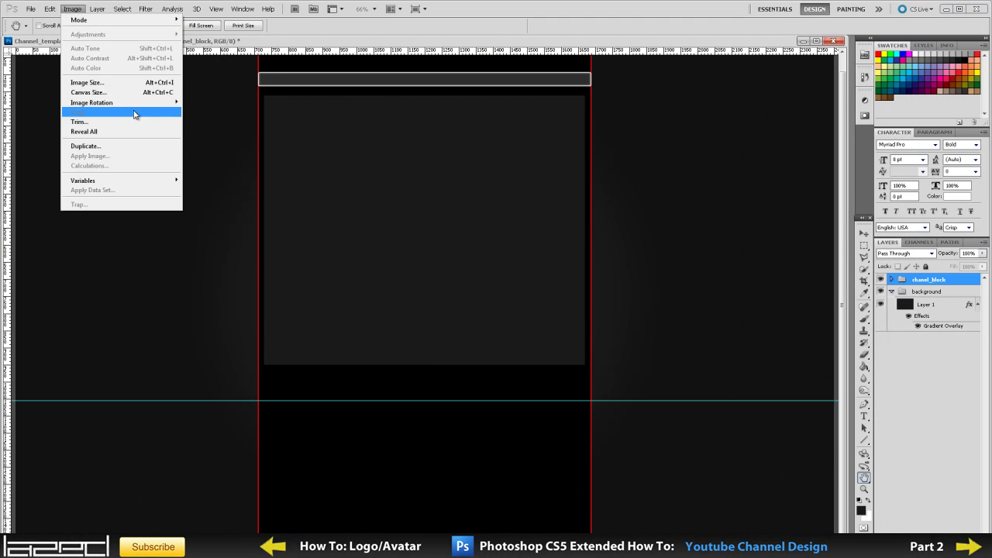
left_click(117, 93)
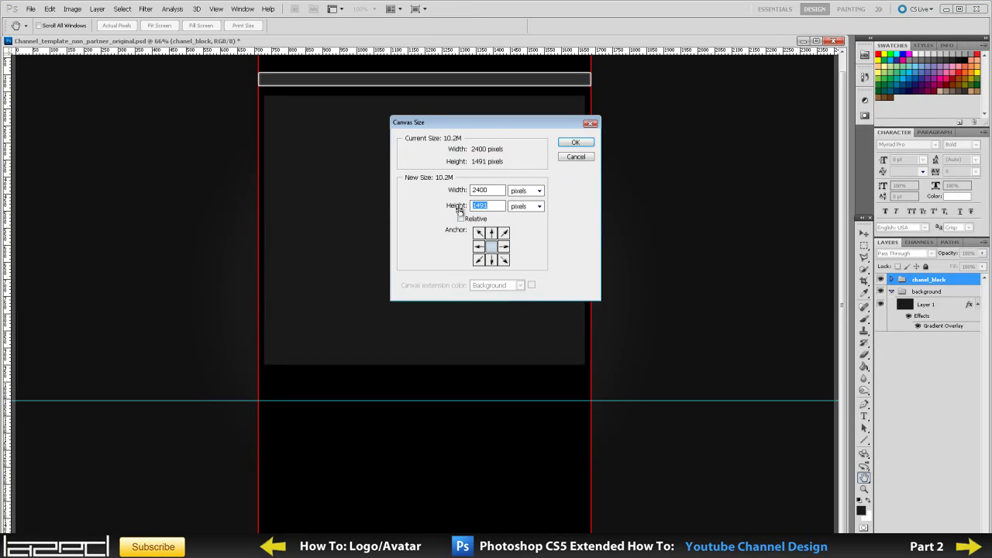
left_click(575, 158)
key("alt+Tab")
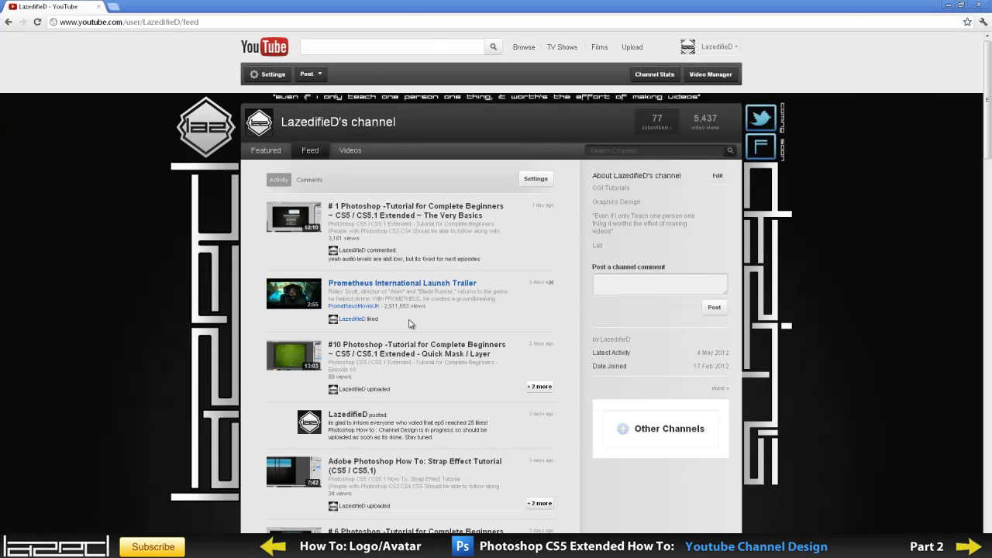
Step: Scroll down the YouTube channel feed and back up to the top for reference
scroll(288, 326, "down", 10)
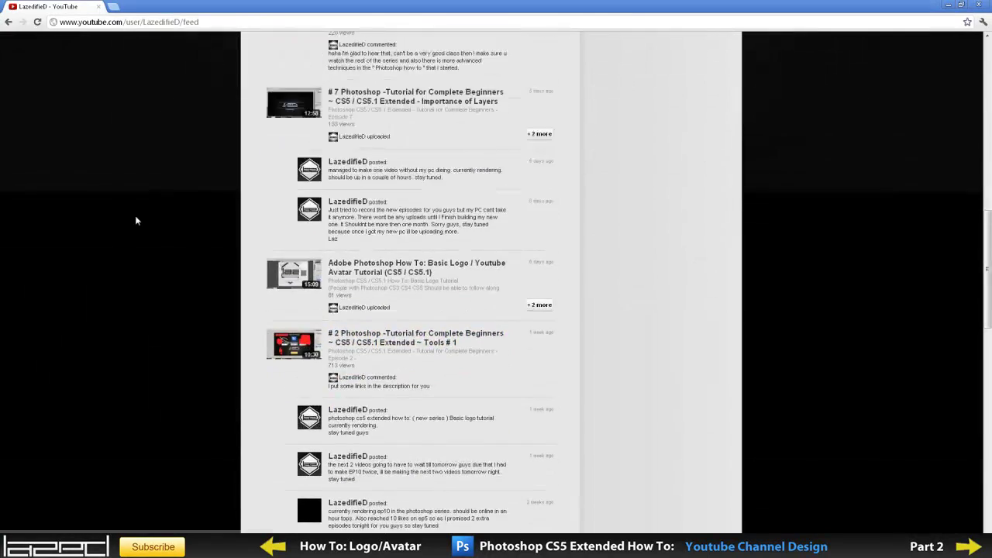
scroll(155, 237, "up", 1)
scroll(178, 222, "up", 10)
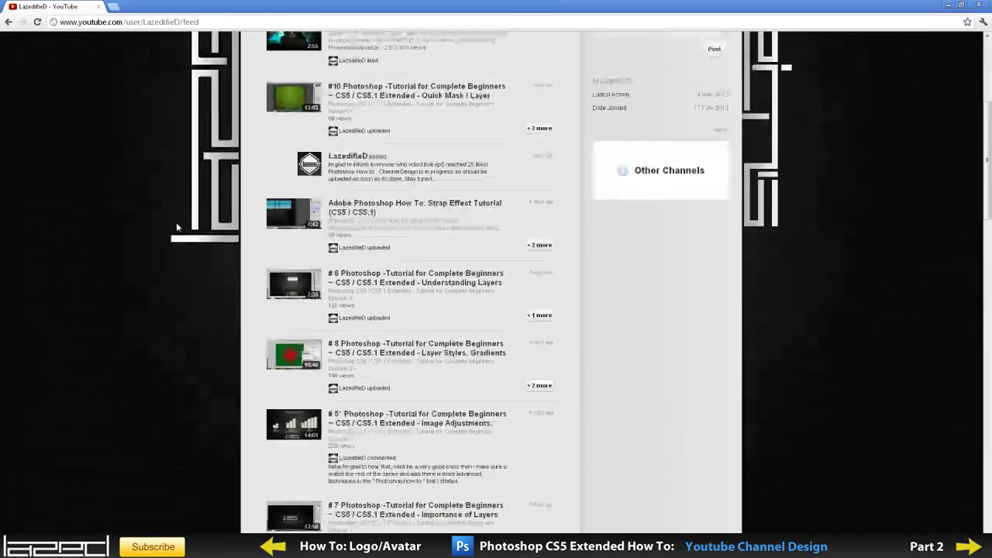
scroll(133, 287, "up", 1)
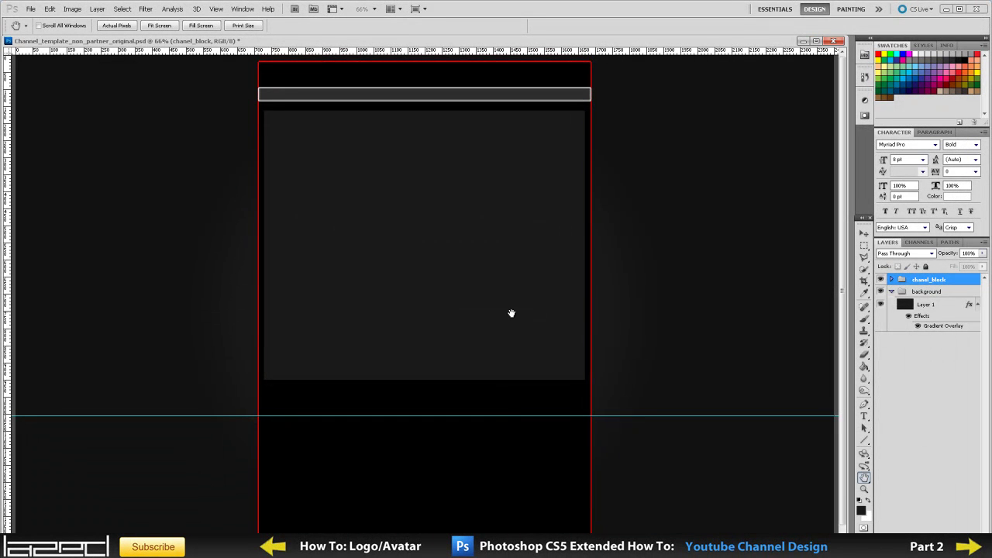
Step: Hide the rulers and open Layer 1's layer style holding the Gradient Overlay
key("ctrl+r")
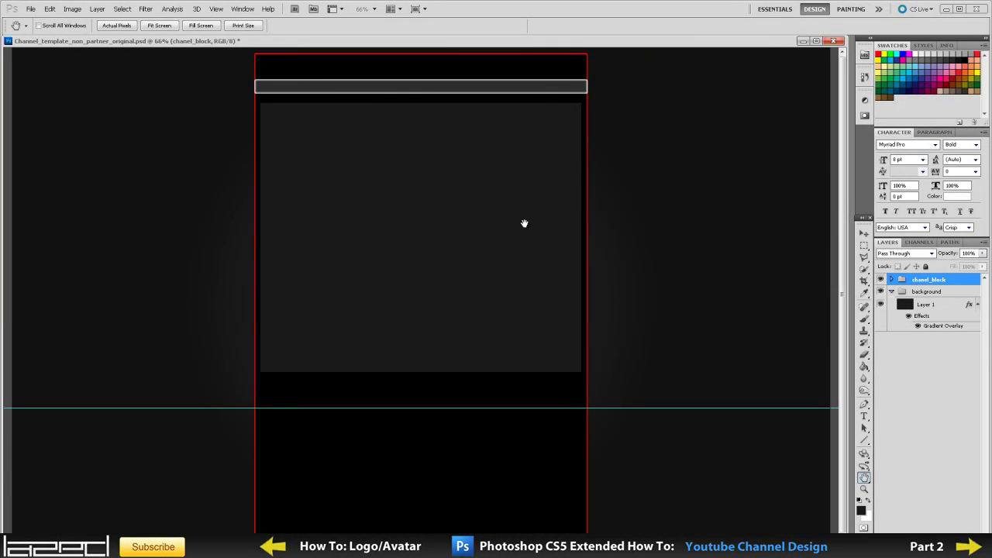
left_click(927, 305)
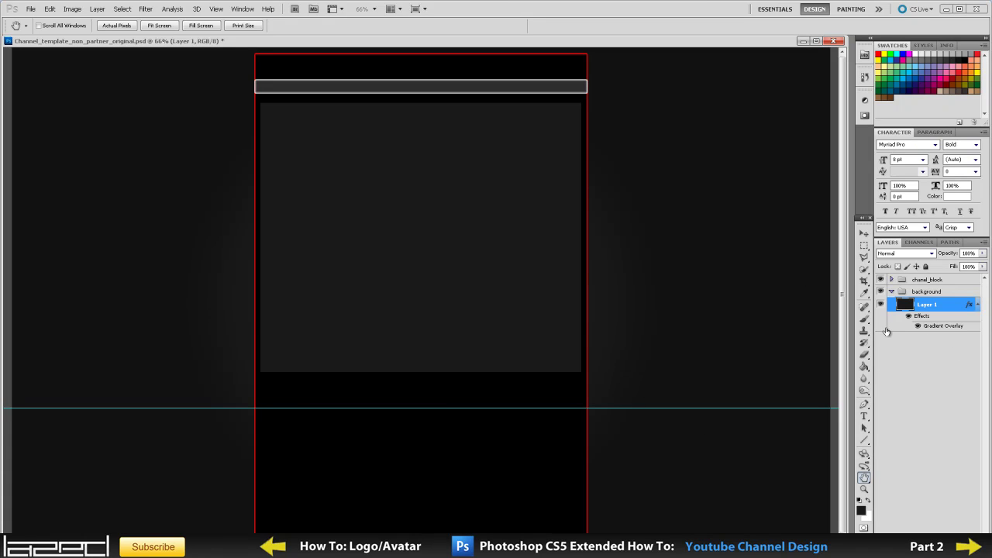
double_click(943, 326)
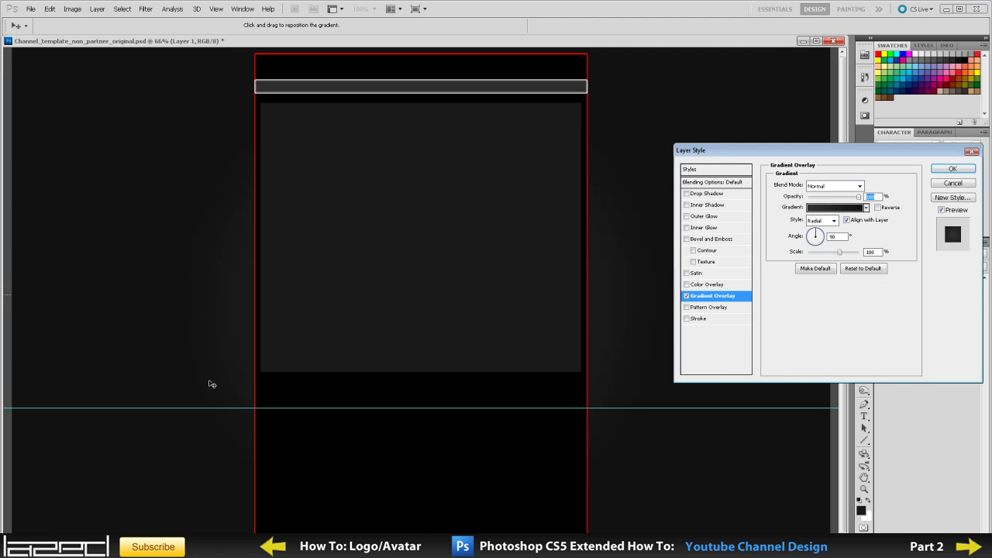
Step: Inspect the dark radial gradient in the gradient editor, keep it unchanged, and minimise Photoshop
left_click(831, 208)
left_click_drag(740, 72, 719, 51)
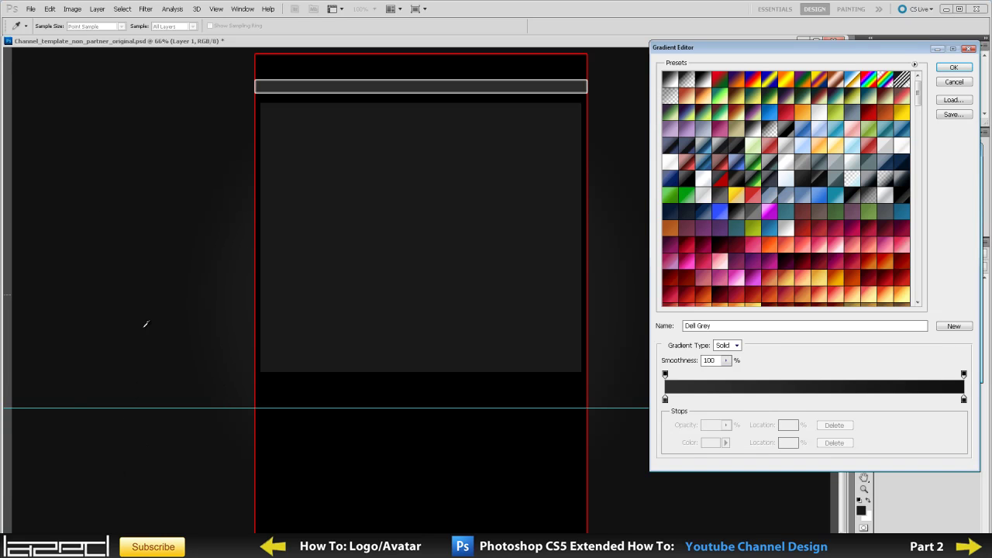
left_click(955, 67)
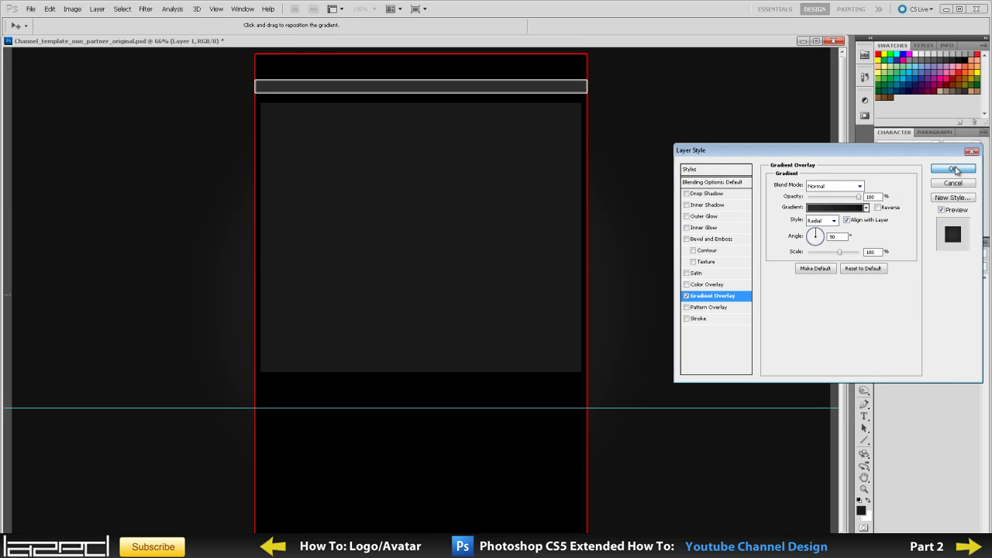
left_click(953, 169)
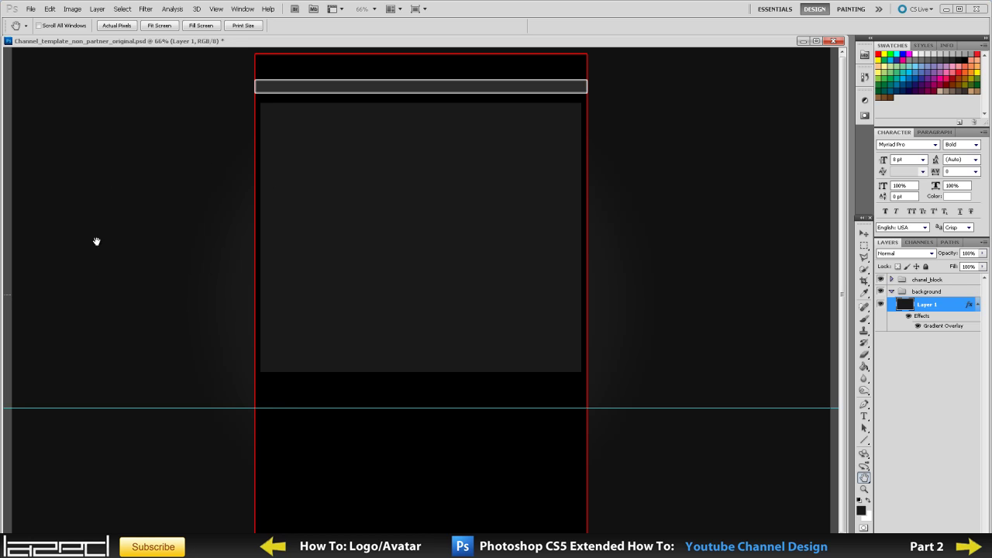
left_click(946, 10)
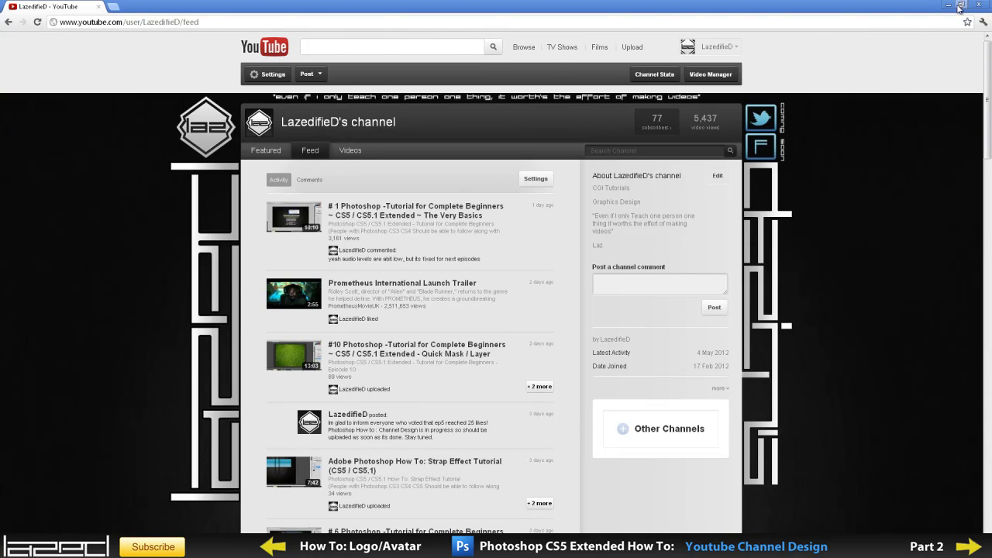
Step: From the desktop, open Project_How_Channel > texture and bring Untitled-2.jpg into the Photoshop document
left_click(972, 10)
double_click(524, 140)
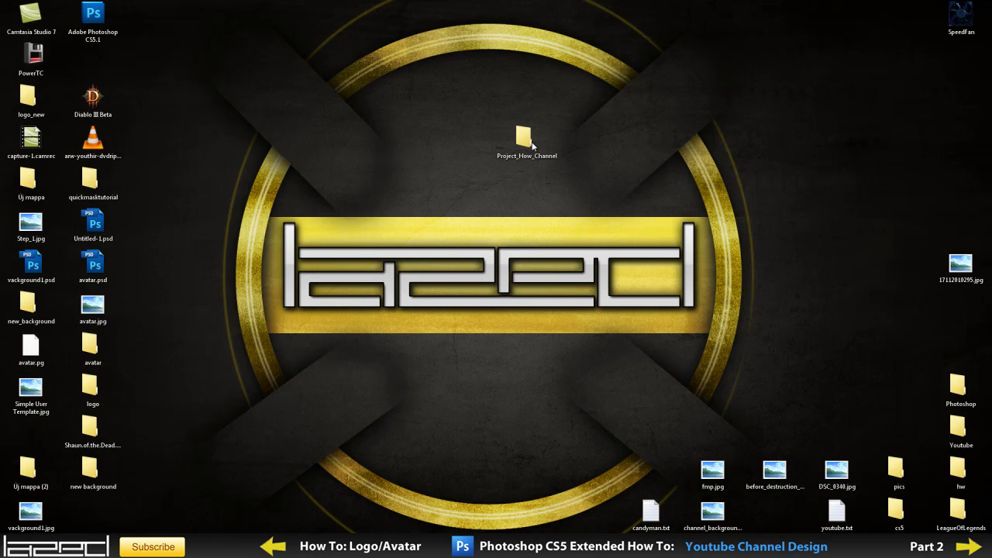
left_click(141, 116)
double_click(141, 117)
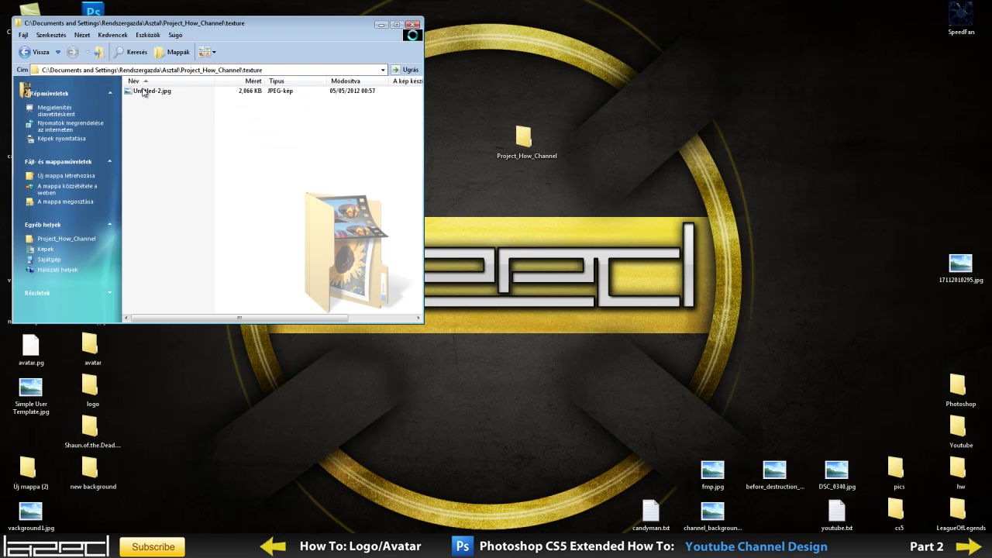
double_click(154, 91)
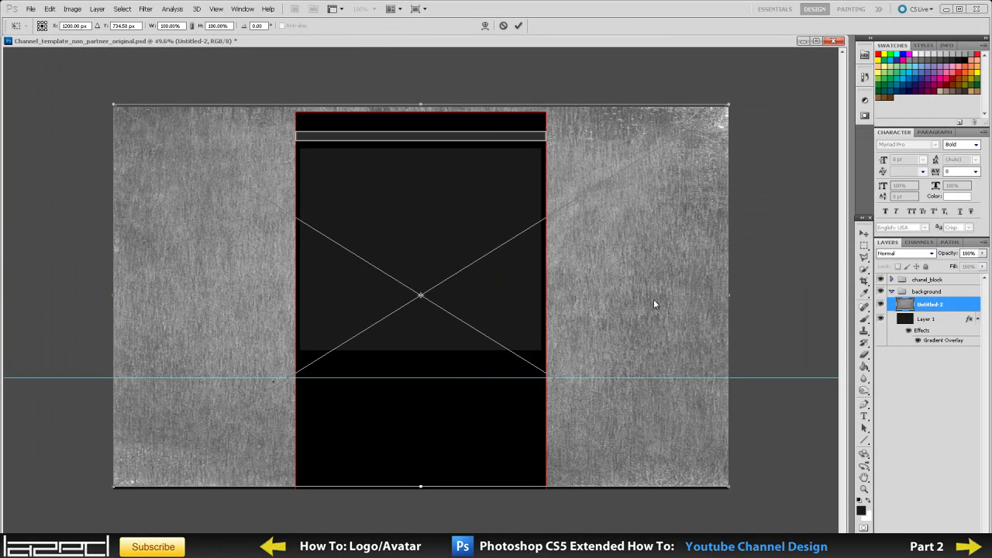
Step: Commit the placed Untitled-2 texture and try Darken, Linear Burn, Lighten, then Overlay blending
key("alt+space")
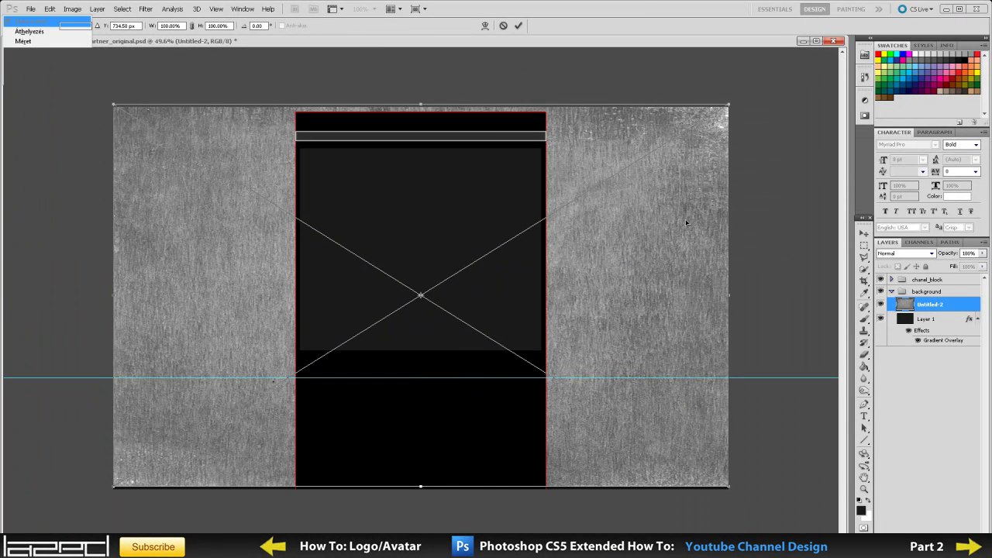
key("Escape")
key("space")
key("Return")
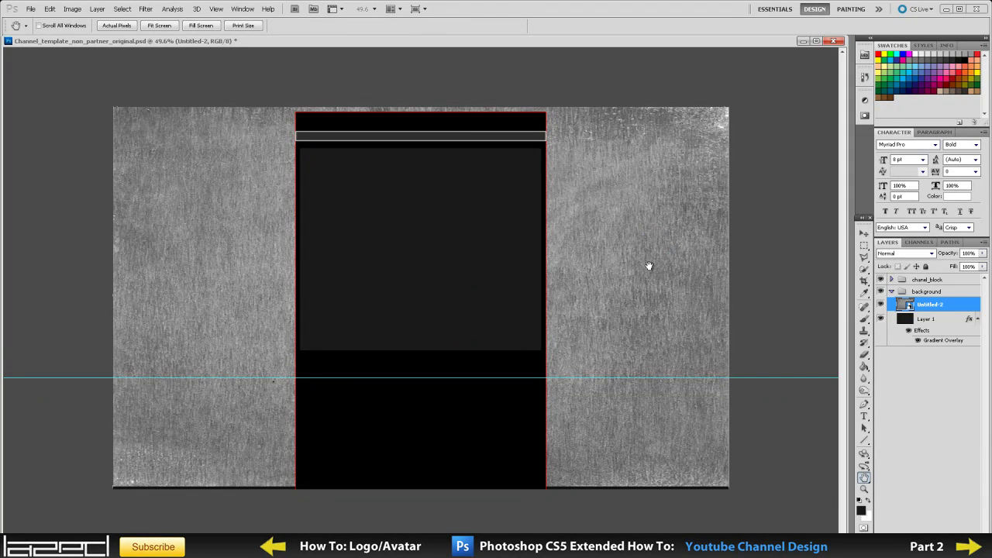
left_click(930, 255)
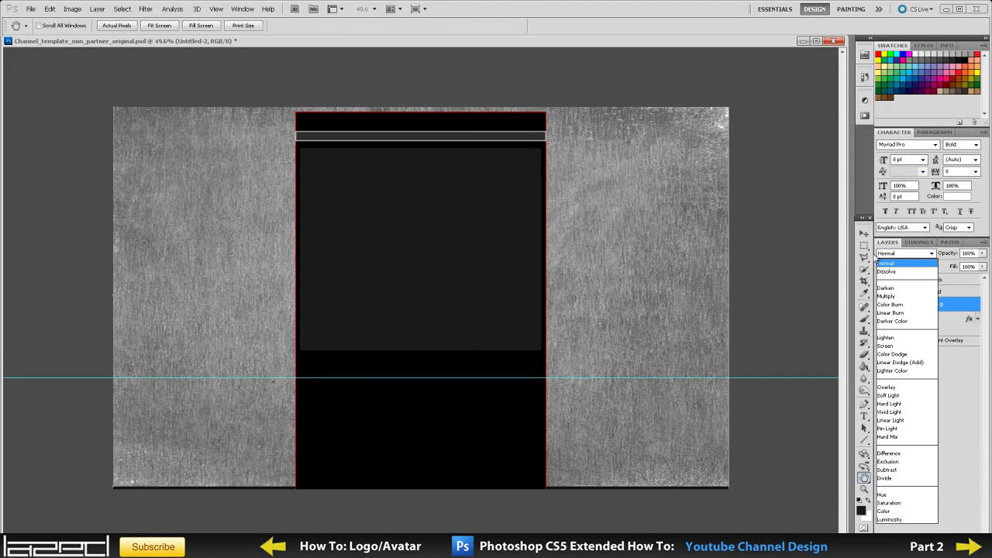
left_click(886, 288)
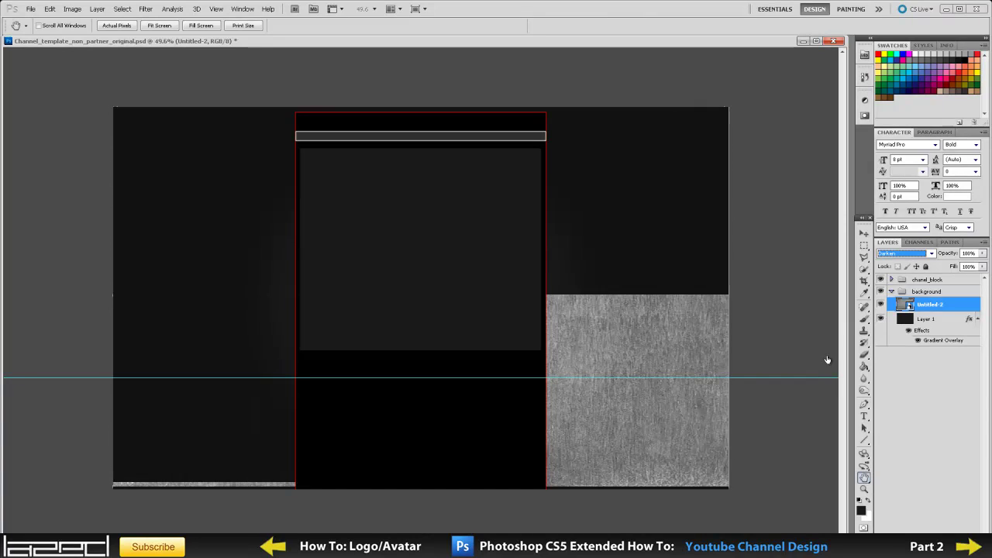
key("Down")
key("Down")
key("Down")
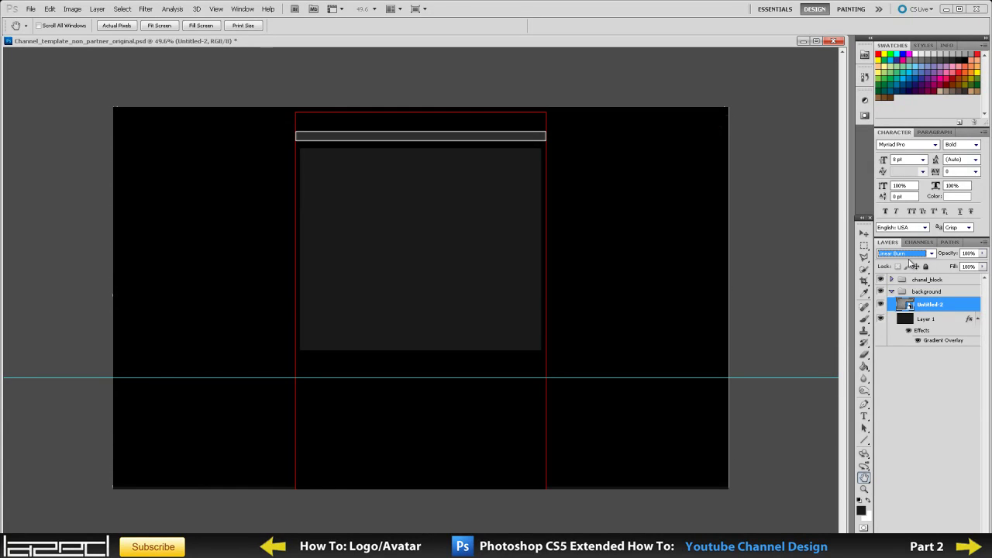
key("Down")
key("Down")
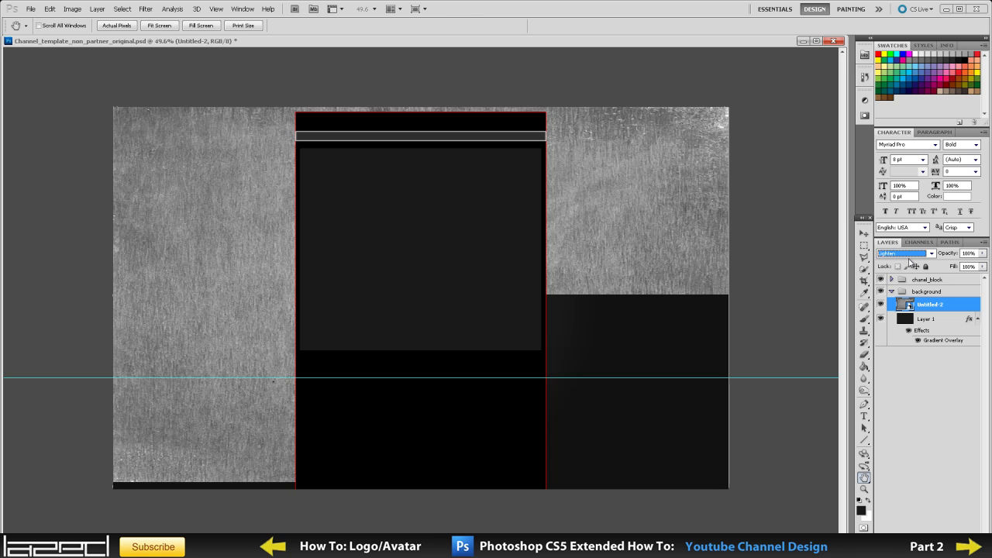
left_click(910, 259)
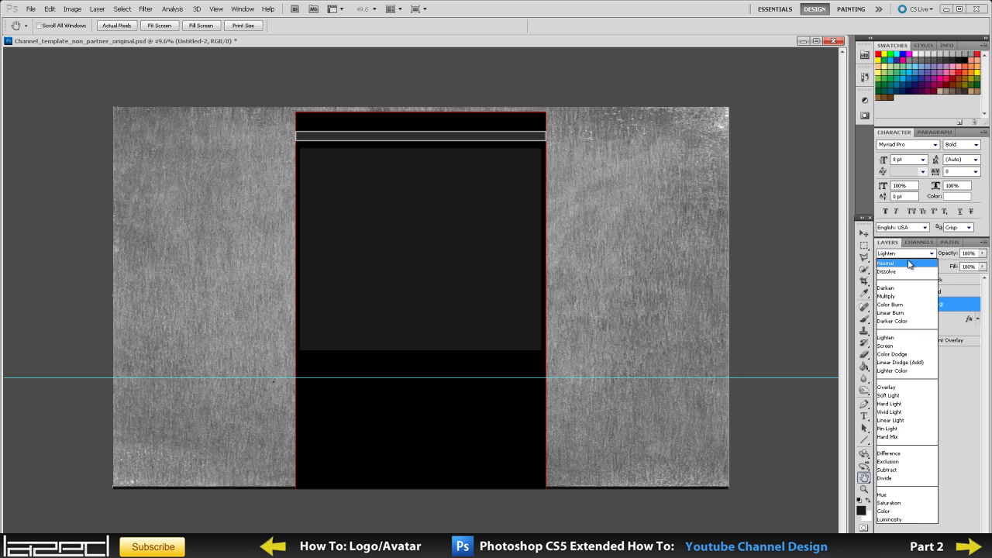
left_click(899, 387)
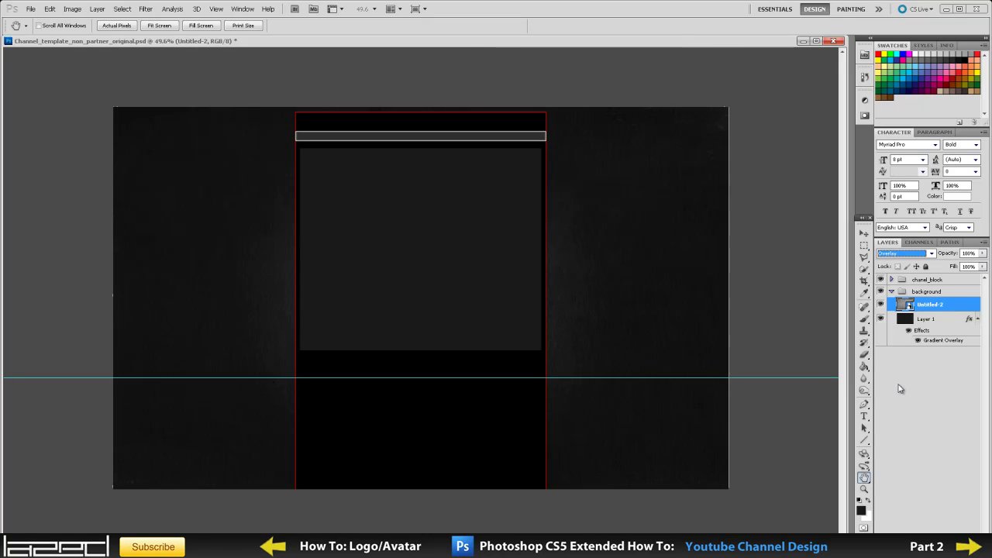
Step: Preview the texture in Color Dodge, Linear Dodge, Lighten, Darker Color, Linear Burn and Color Burn modes
left_click(924, 319)
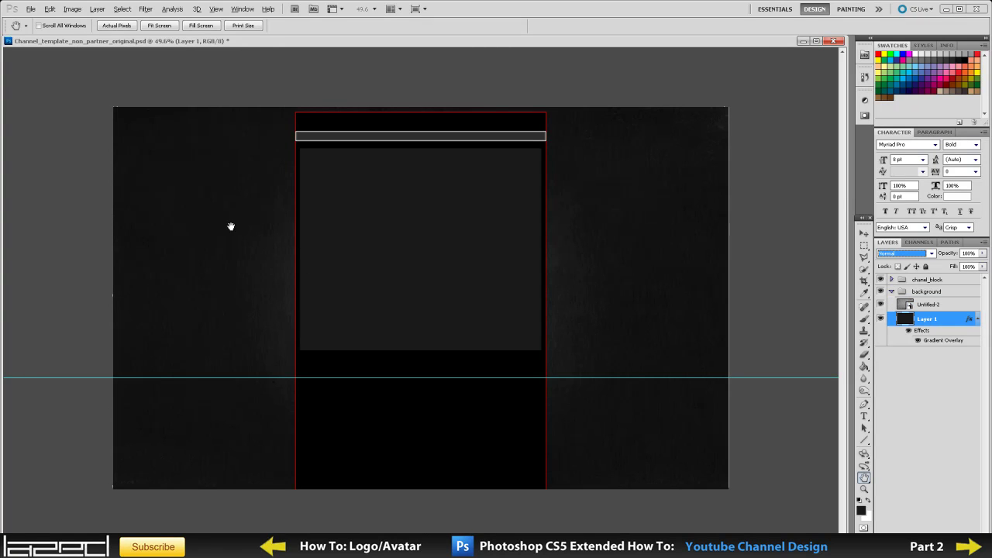
key("ctrl+plus")
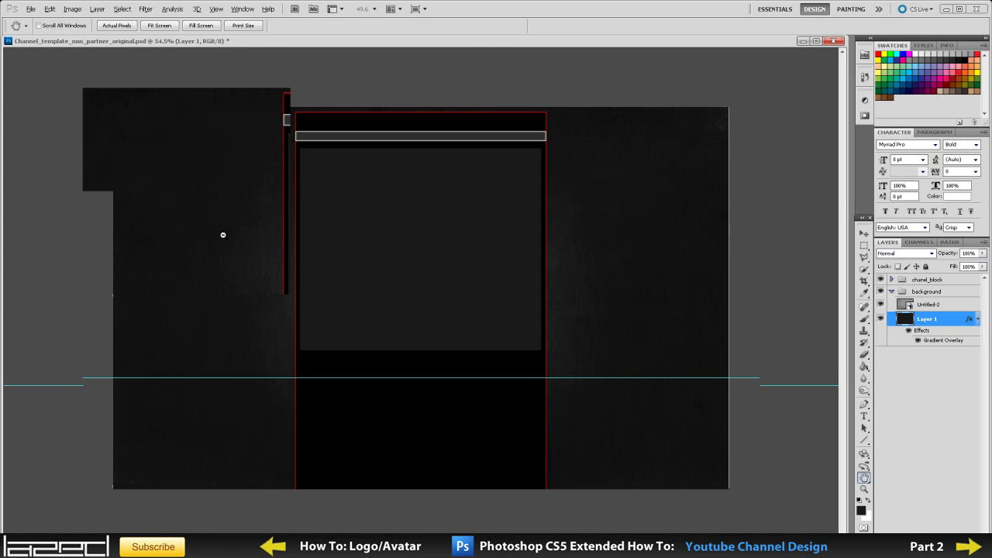
scroll(222, 234, "up", 4)
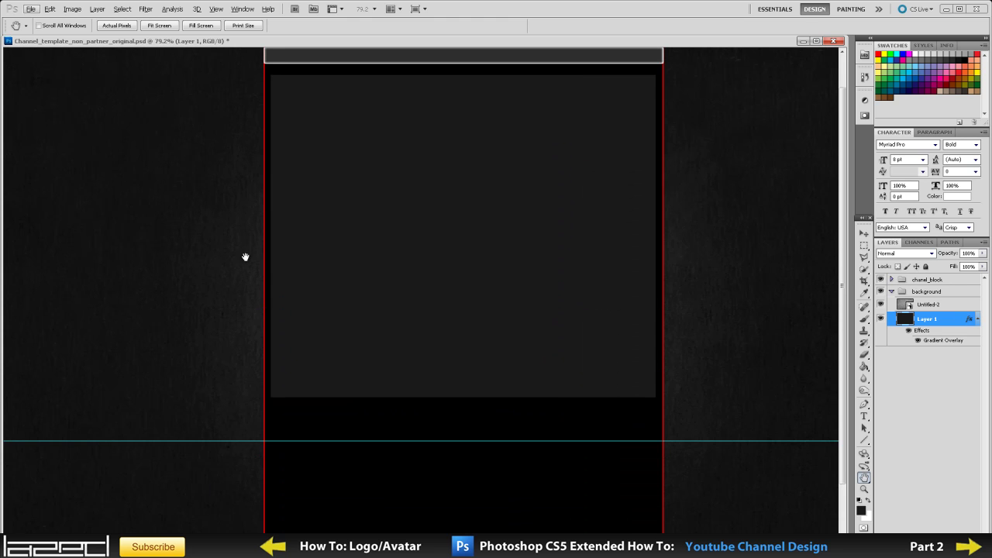
left_click(931, 254)
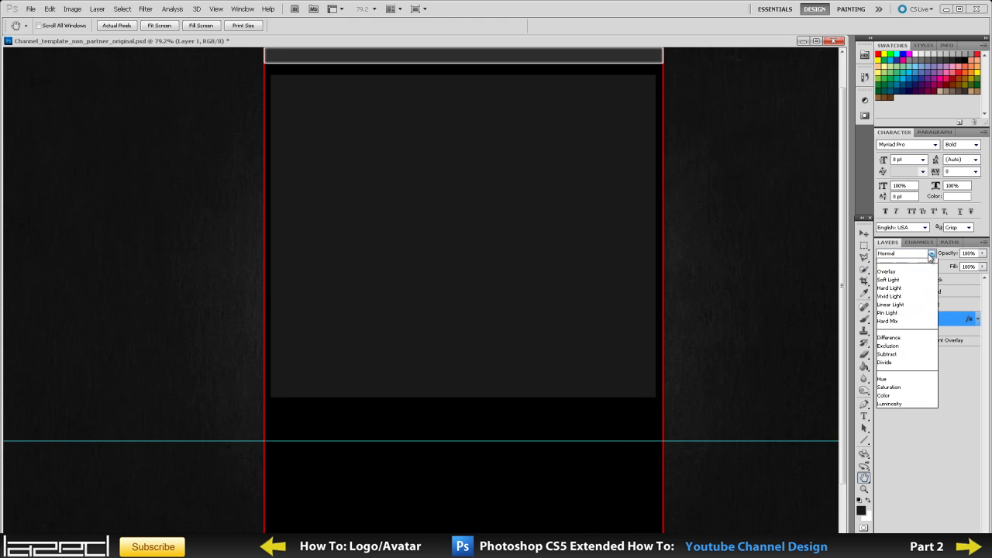
left_click(942, 320)
left_click(927, 305)
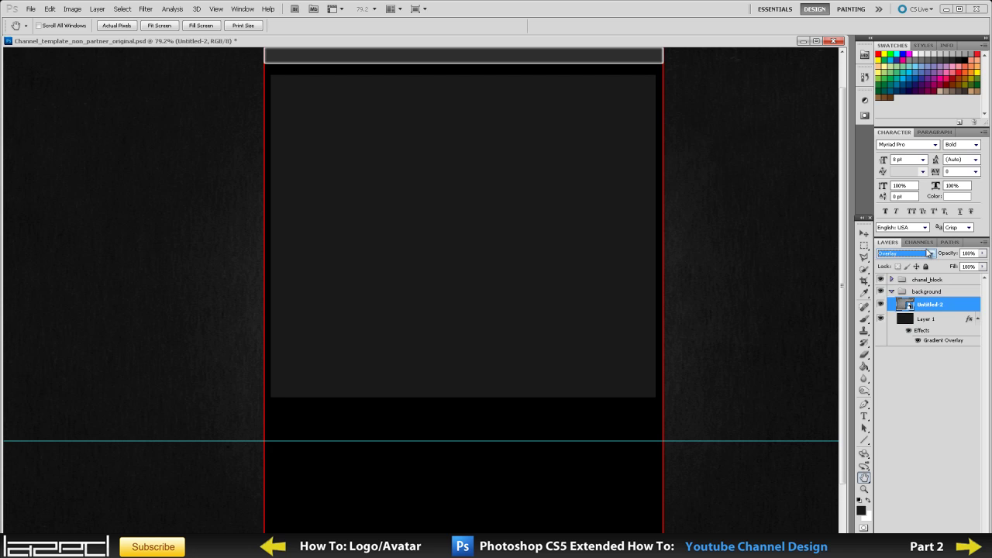
left_click(925, 254)
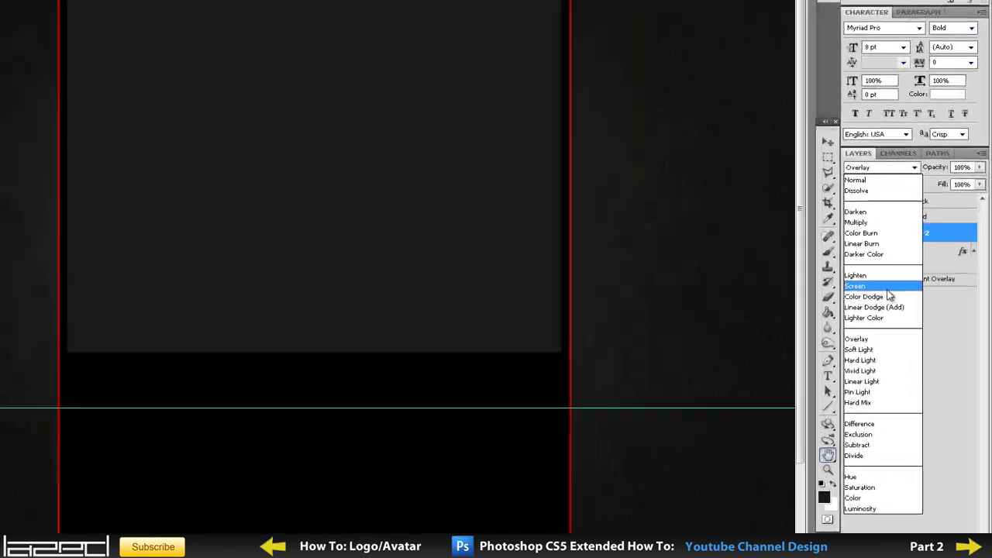
left_click(895, 354)
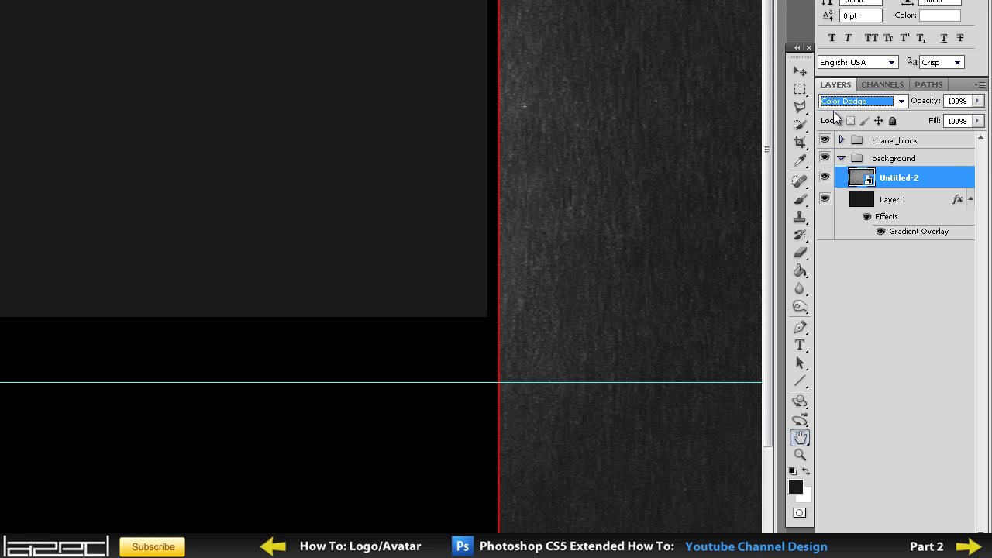
key("Down")
key("Up")
key("Up")
key("Up")
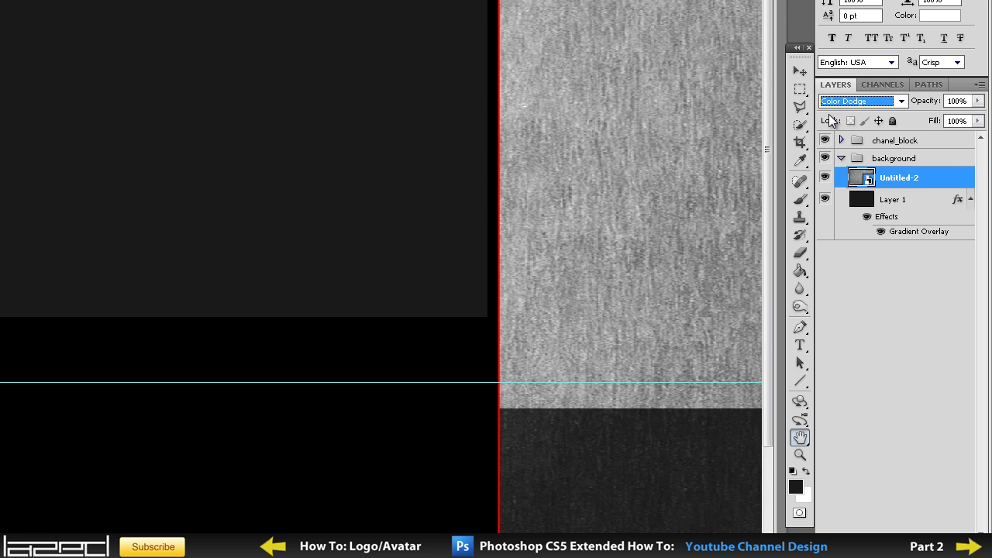
key("Up")
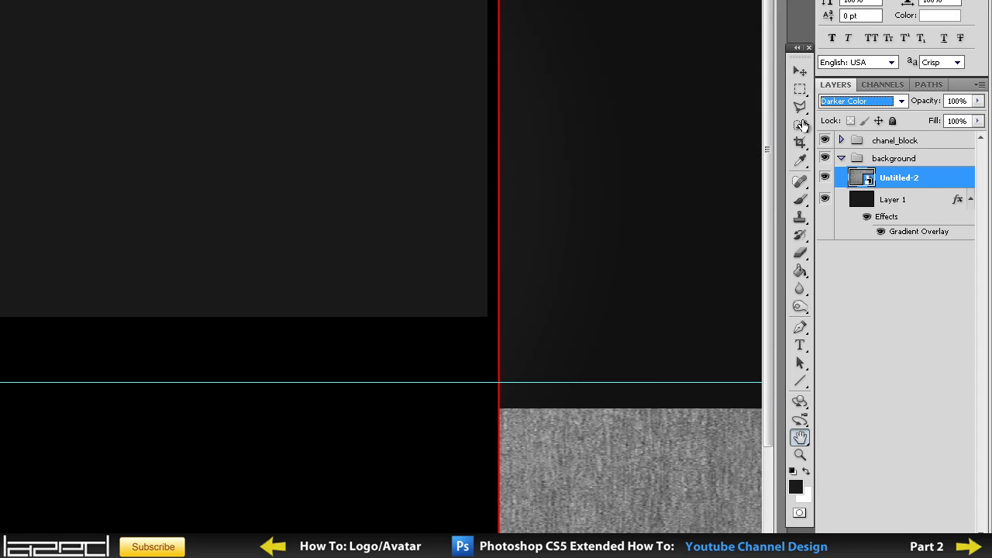
key("Up")
key("Up")
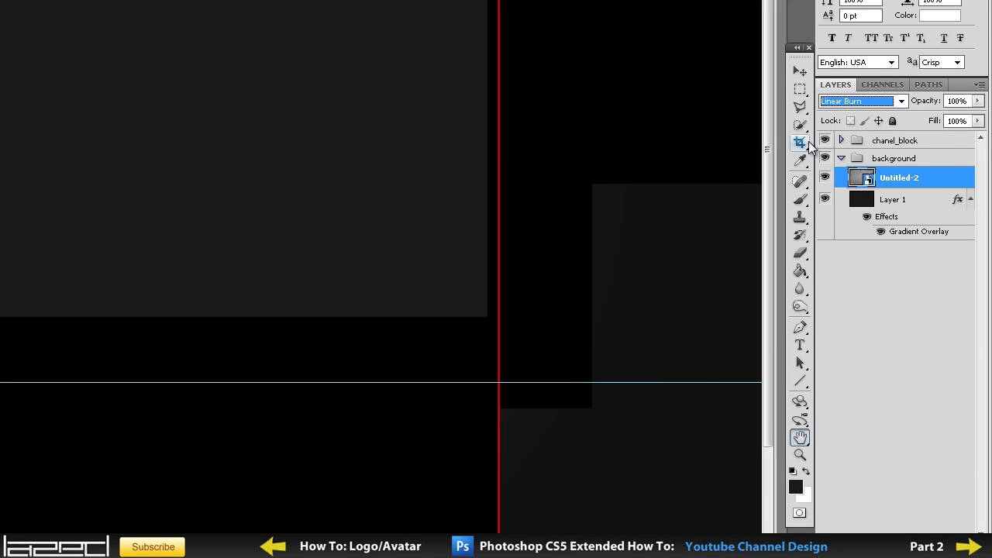
key("Up")
key("Up")
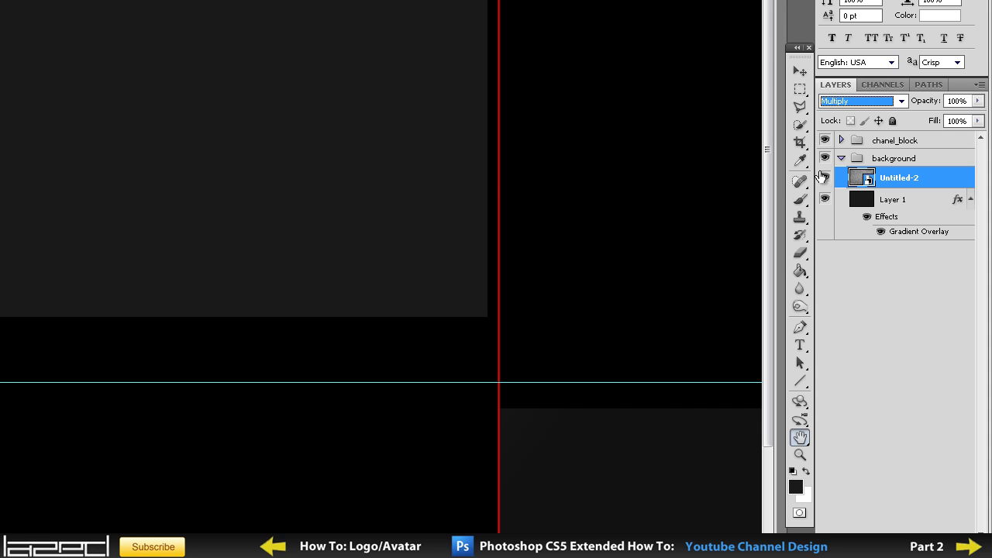
key("Up")
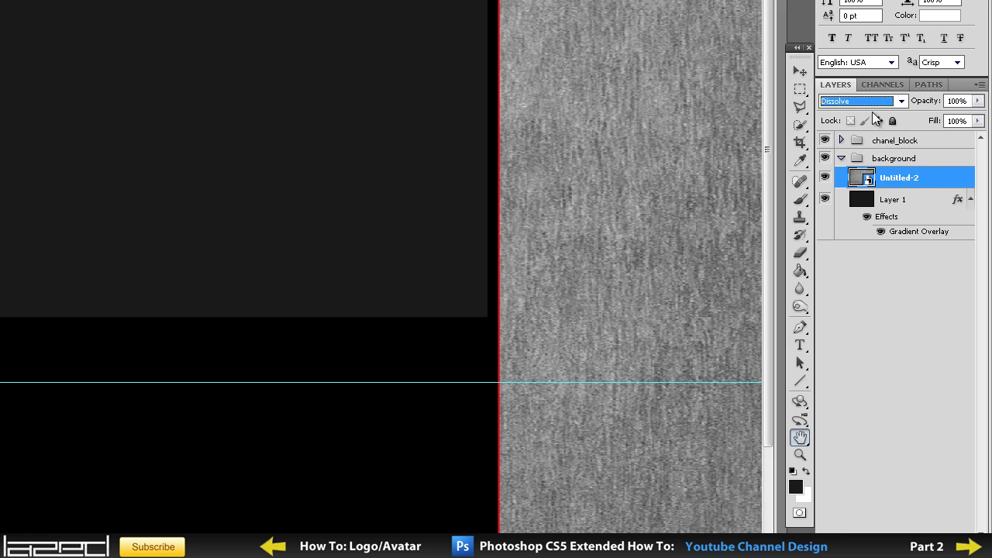
Step: Set the Untitled-2 texture layer to Overlay blend mode at 48% opacity
left_click(868, 101)
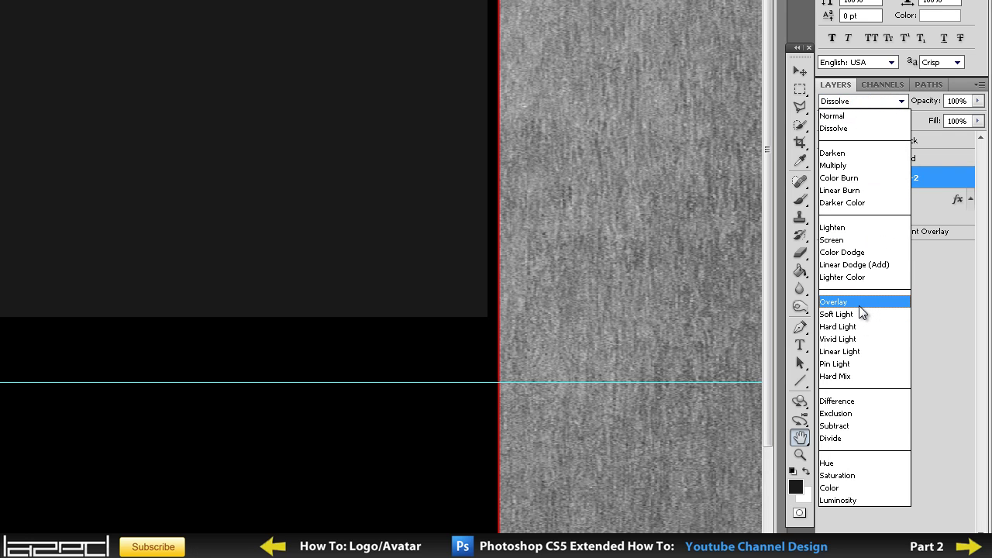
left_click(859, 305)
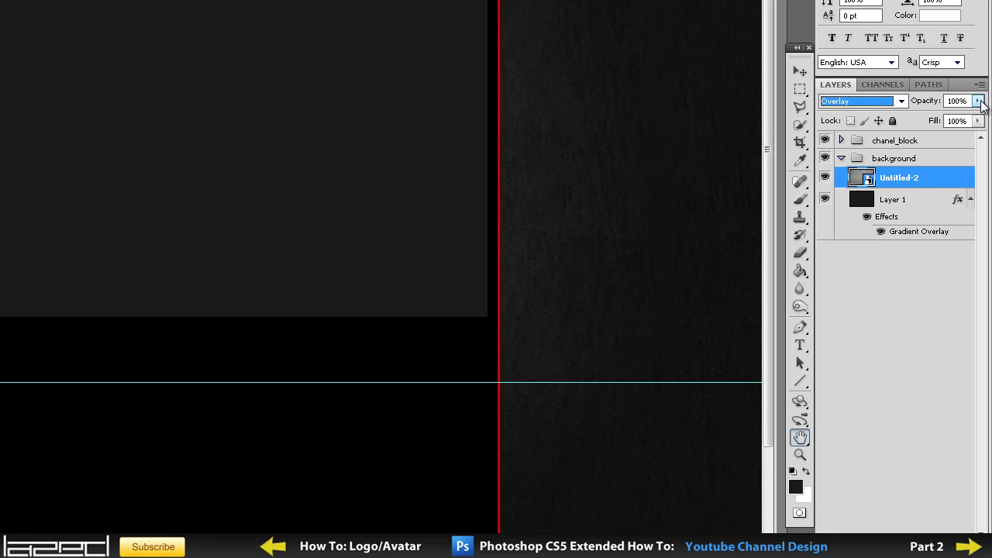
left_click(979, 101)
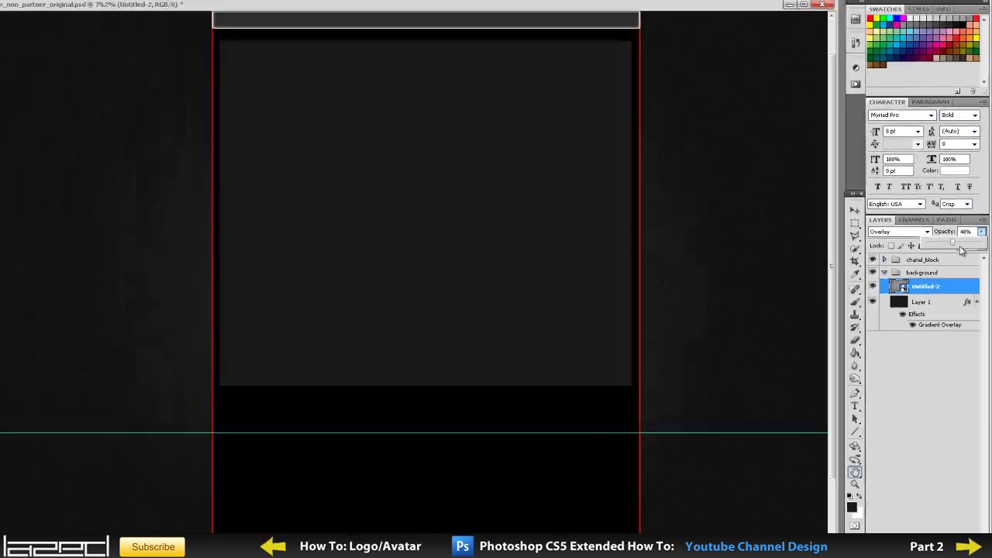
left_click(939, 357)
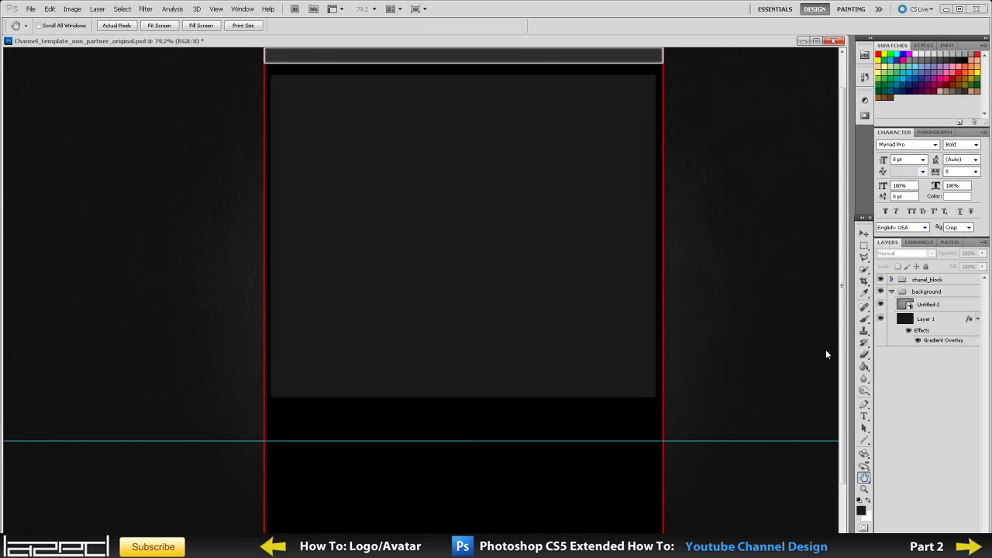
scroll(578, 325, "down", 3)
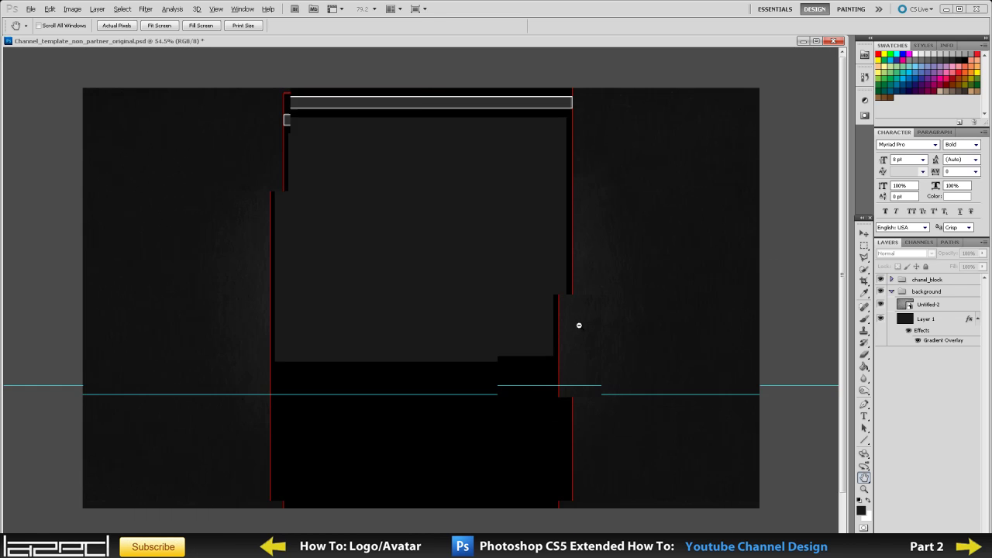
key("alt")
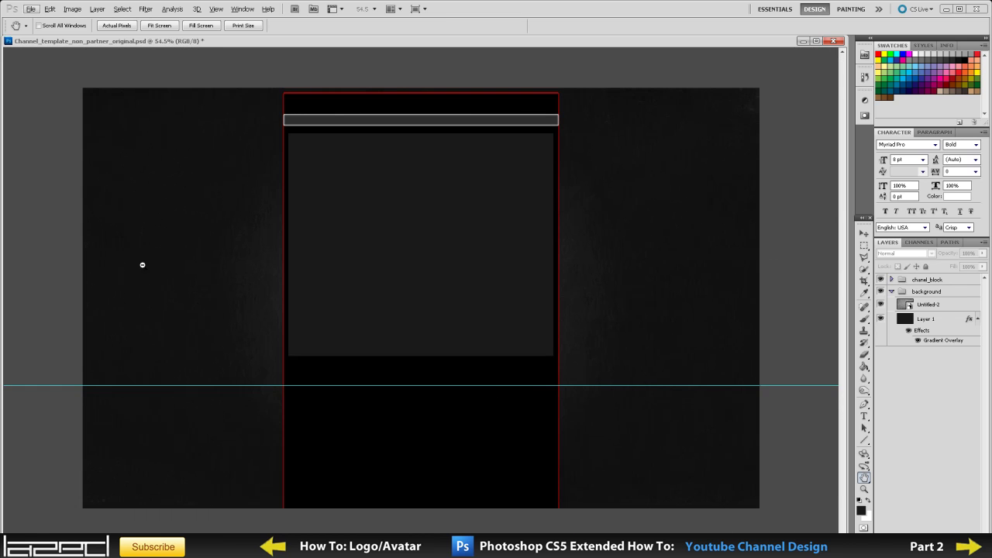
scroll(142, 265, "up", 1)
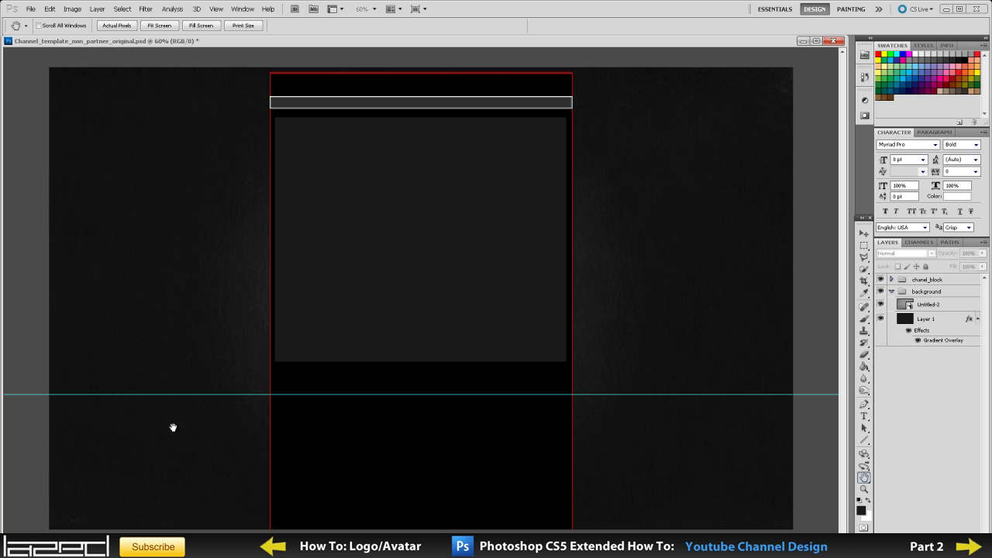
Step: In Layer 1's Gradient Overlay, make the gradient's right colour stop pure black 000000
double_click(926, 341)
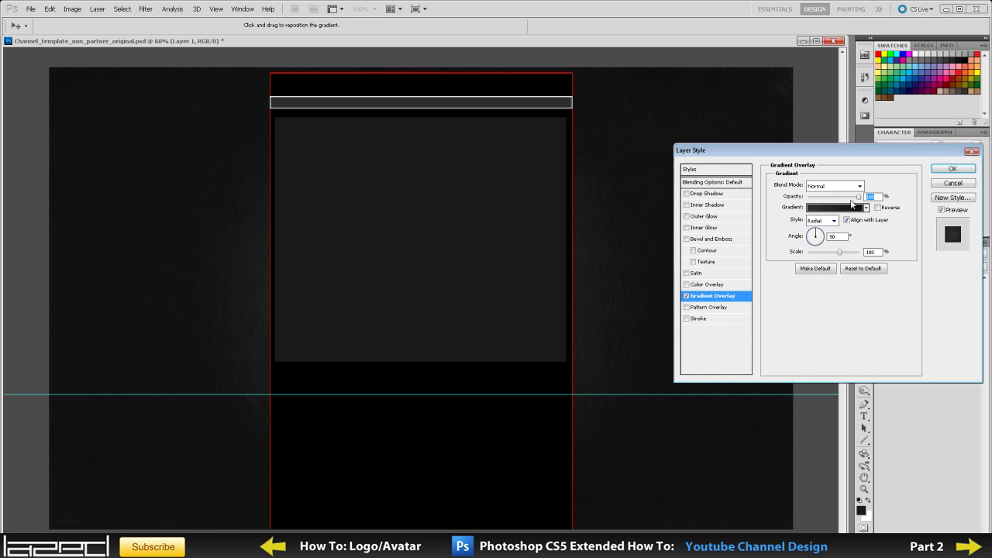
left_click(850, 210)
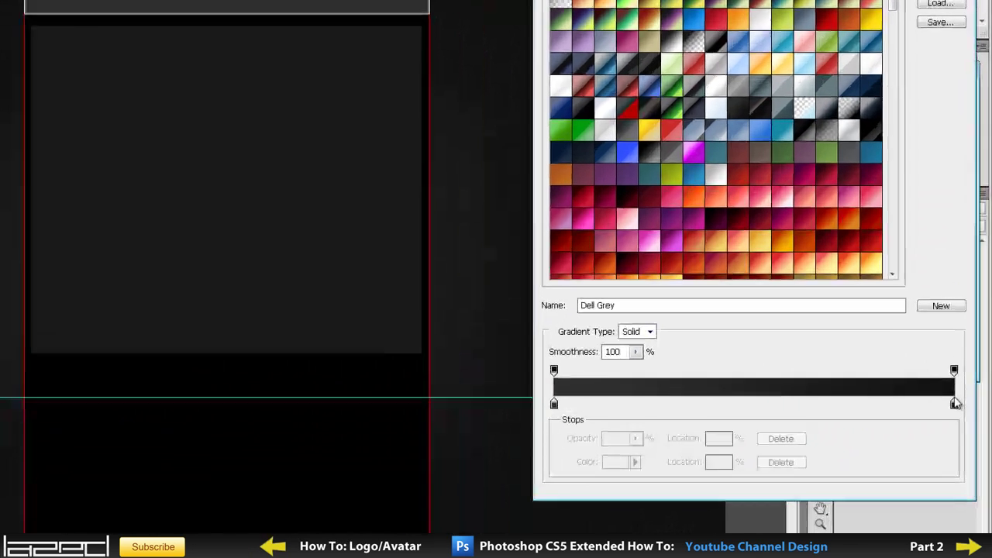
left_click(955, 404)
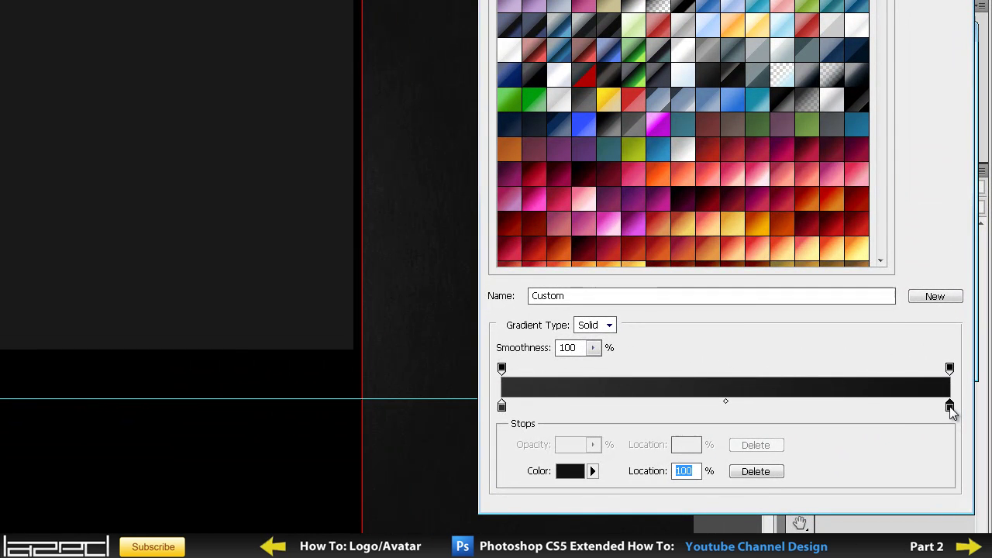
double_click(955, 404)
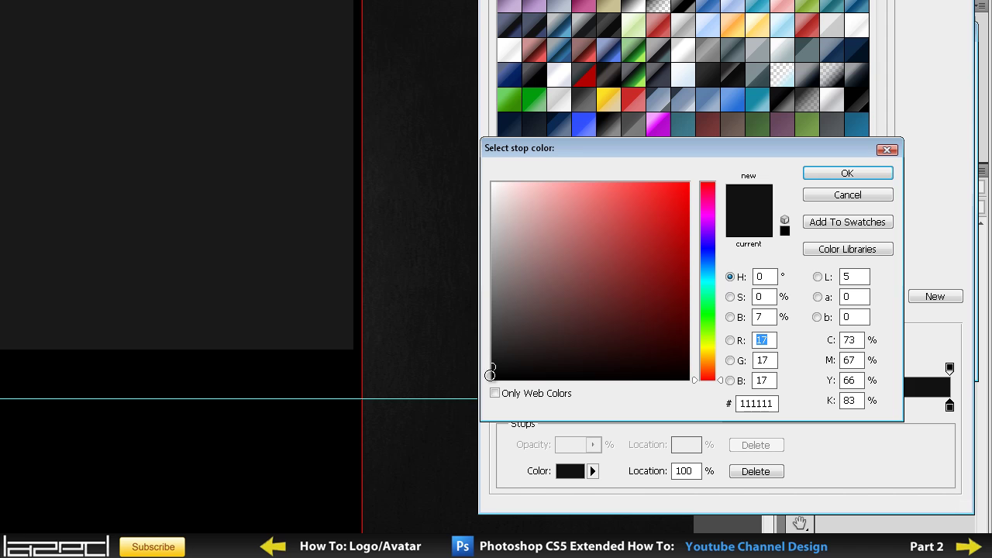
left_click_drag(492, 372, 487, 406)
double_click(759, 340)
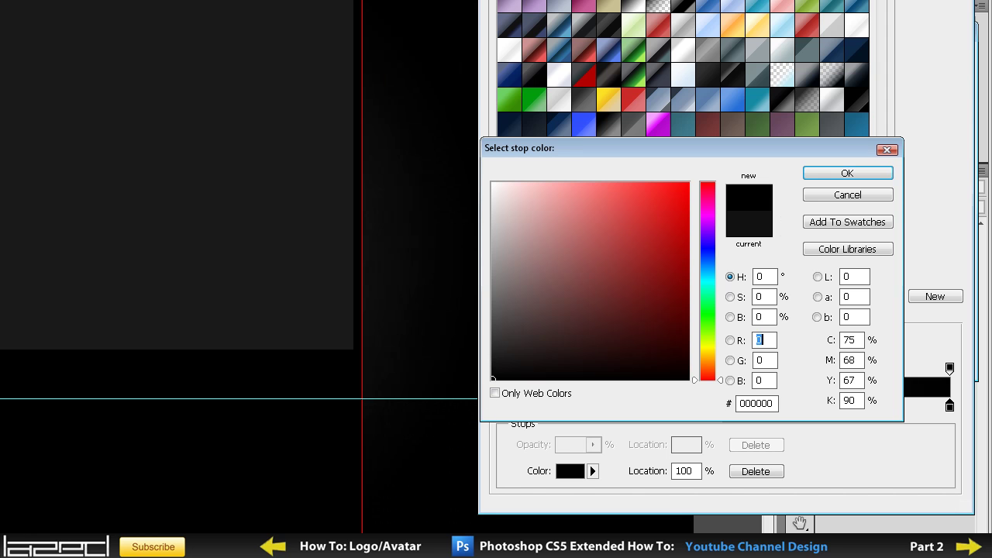
left_click(850, 175)
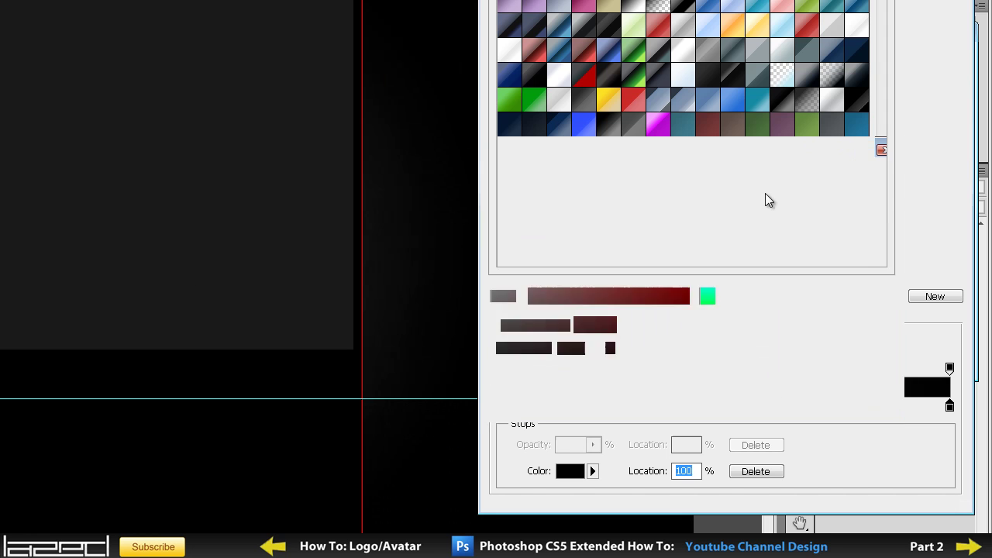
Step: Set the left stop to grey 454545, accept the gradient, and set Scale to 120%
double_click(501, 405)
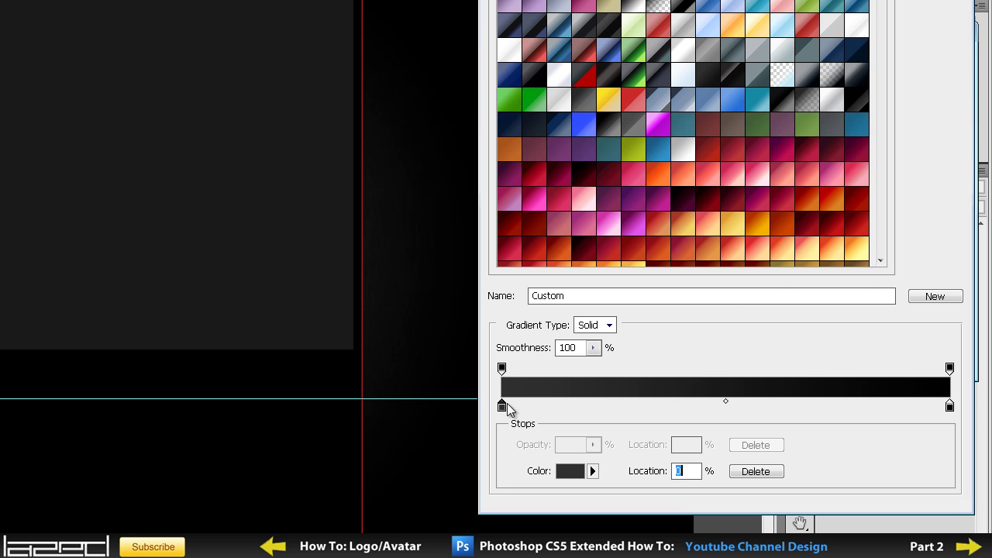
left_click(494, 326)
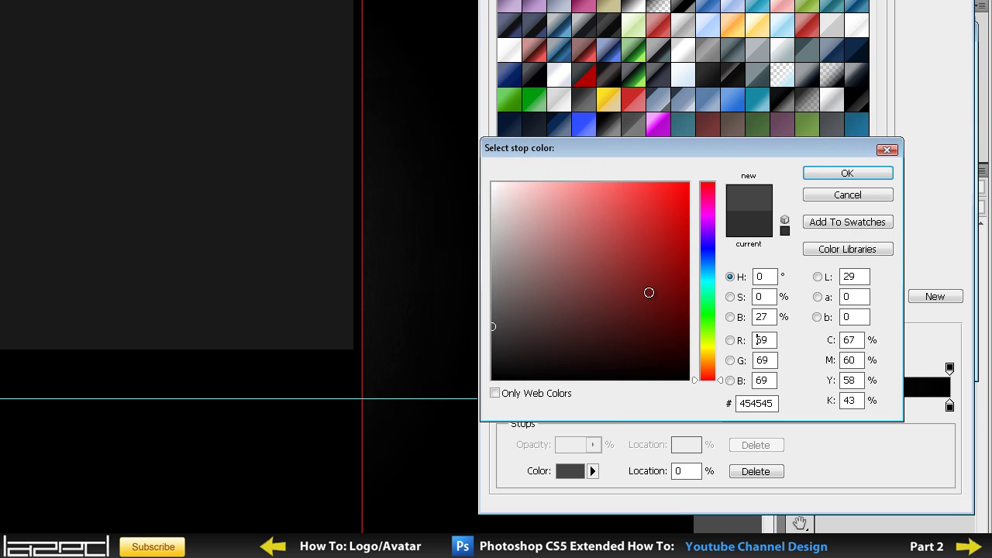
left_click(865, 174)
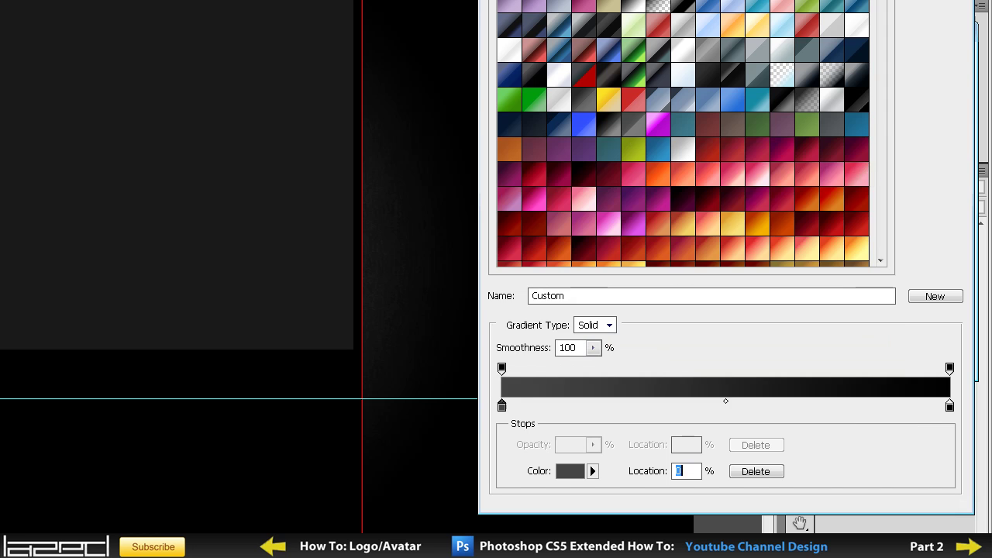
key("Return")
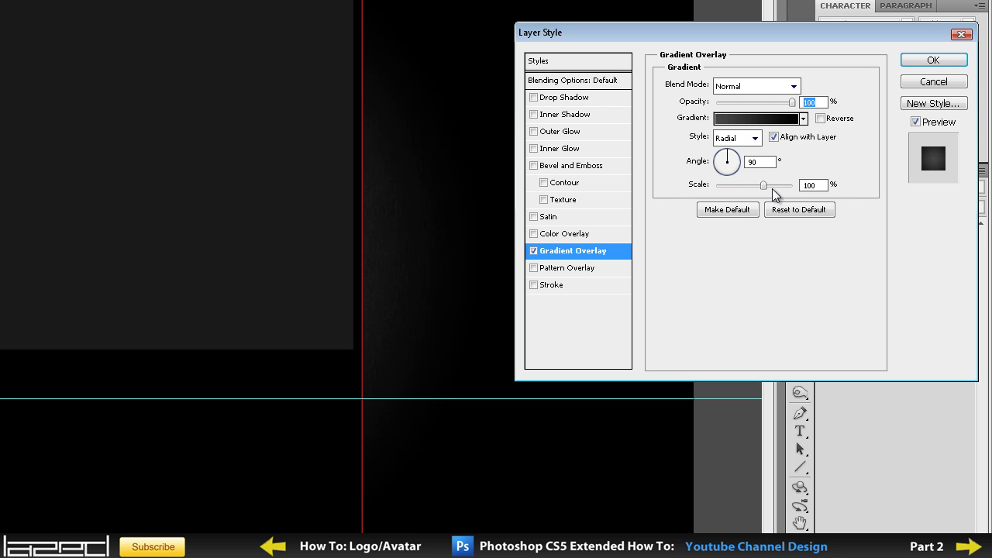
left_click_drag(773, 187, 774, 188)
type("120")
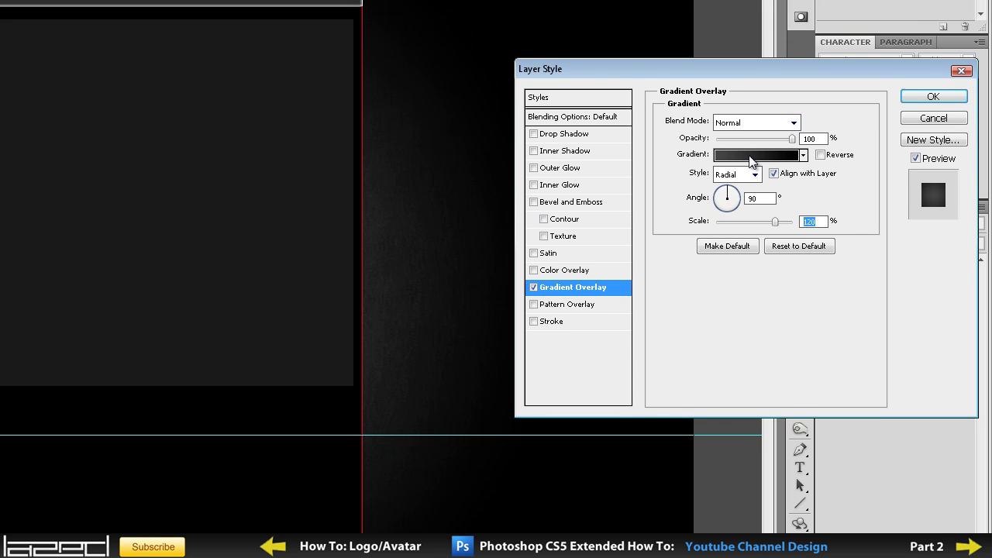
Step: Change the gradient's right stop to near-black 080808 and apply Layer 1's Gradient Overlay
left_click(756, 119)
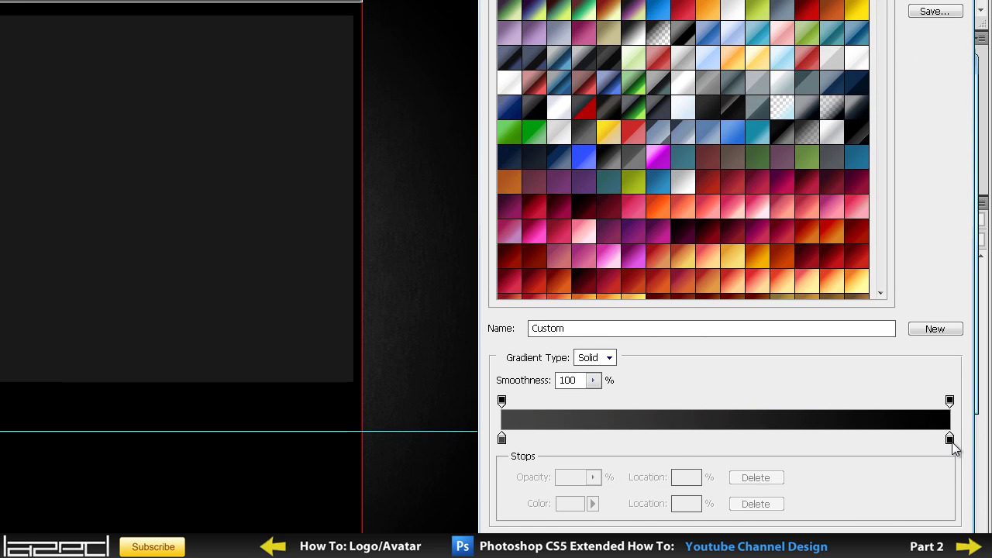
left_click(950, 448)
double_click(950, 448)
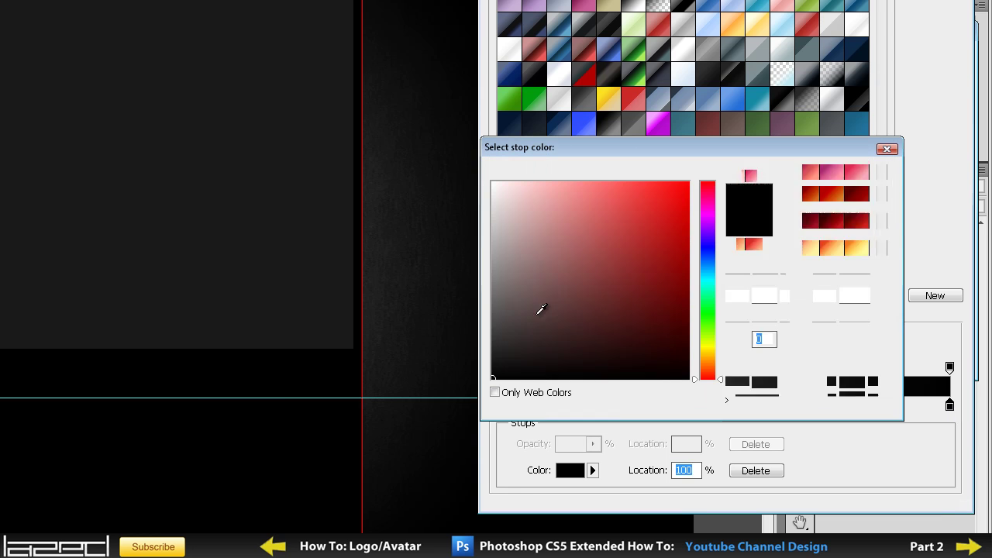
left_click(503, 351)
left_click(491, 365)
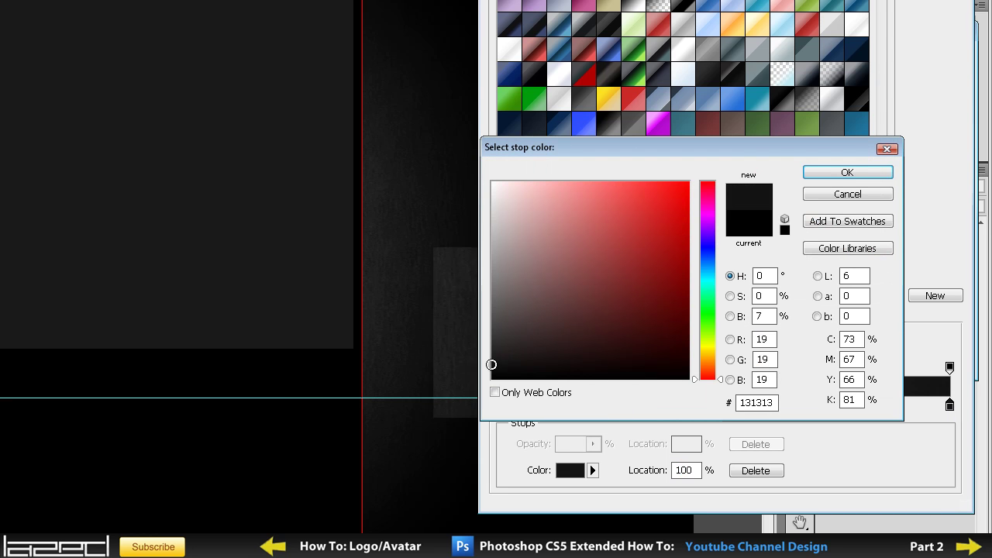
left_click(493, 373)
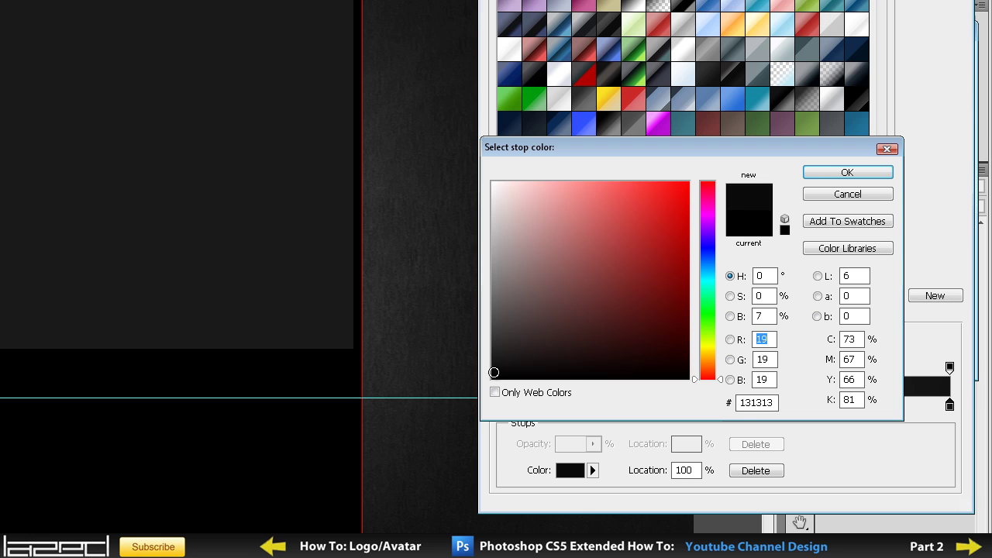
left_click(492, 373)
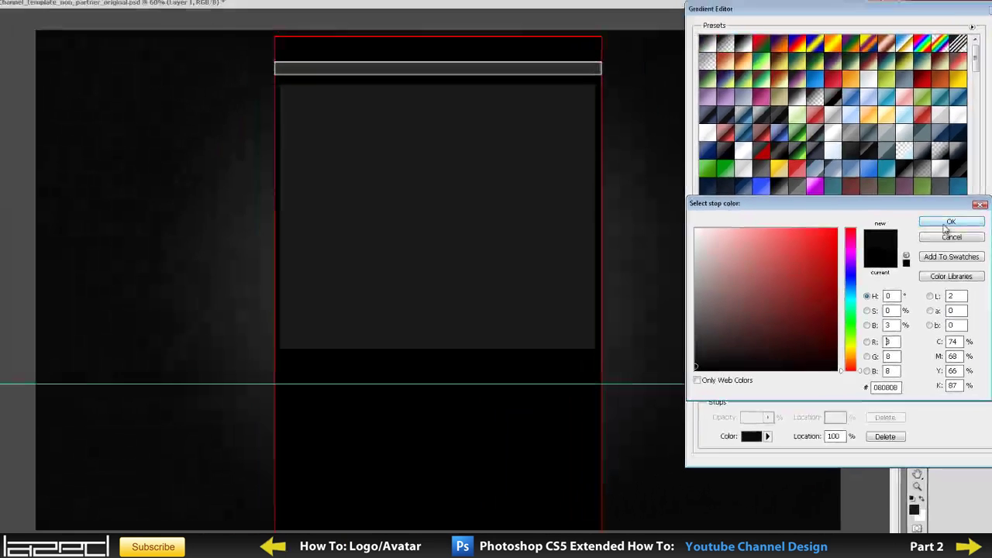
key("Return")
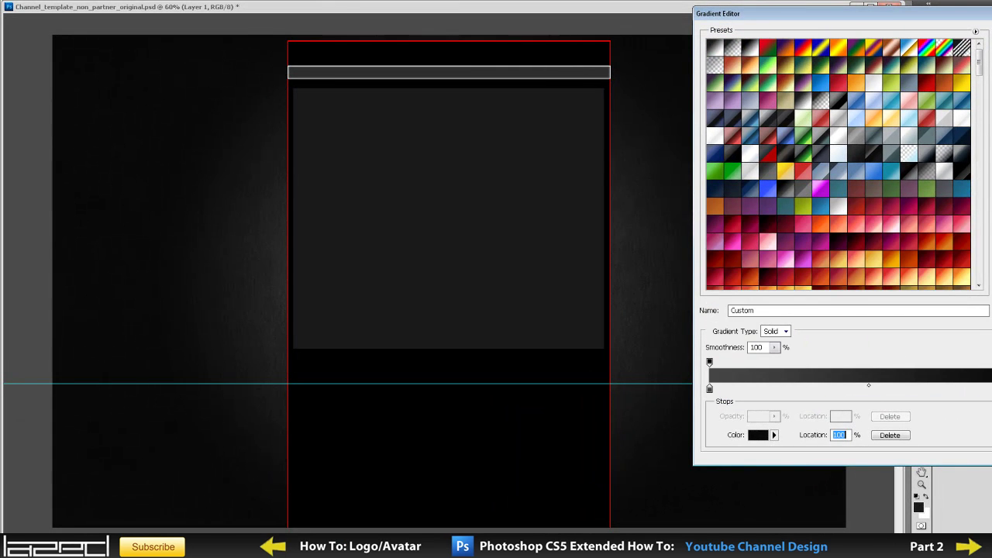
key("Return")
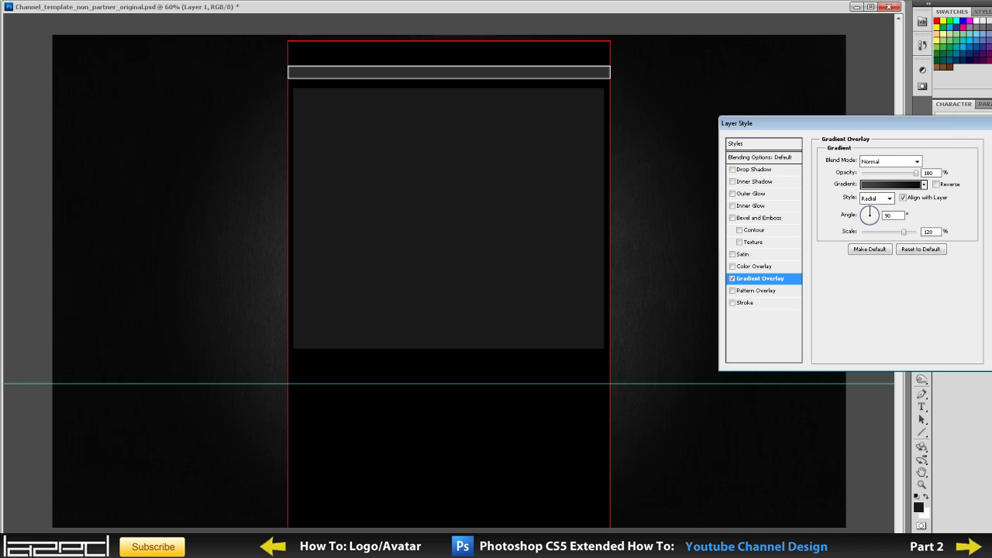
key("Return")
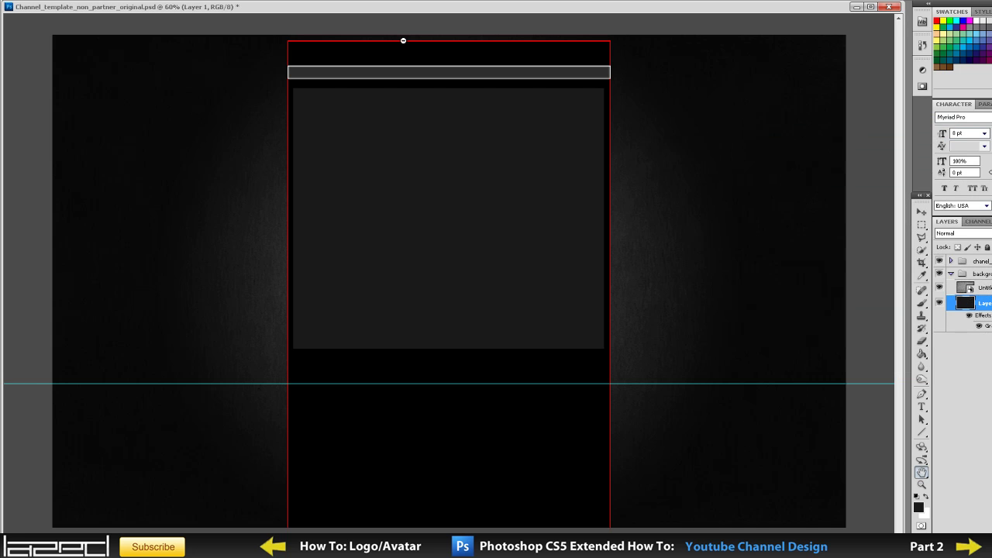